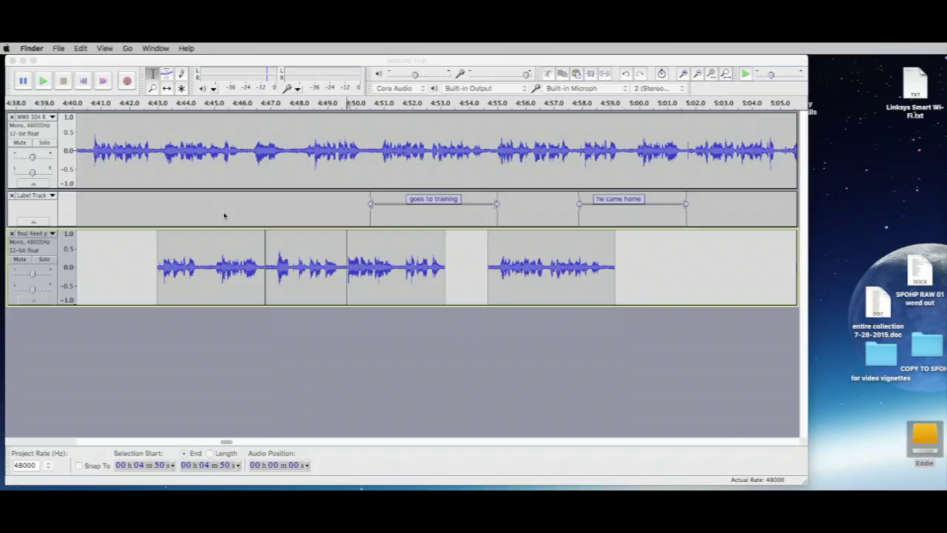
Bring the 'podcast first' Audacity project window to the front
{"action": "left_click", "coordinate": [133, 61]}
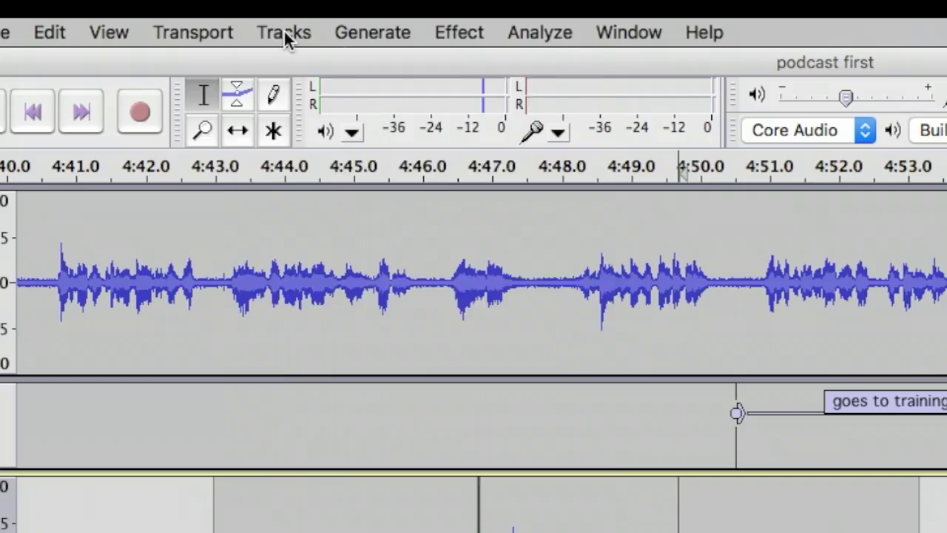
Add a new mono audio track and move the first final Reed clip into it with Time Shift
{"action": "left_click", "coordinate": [185, 49]}
{"action": "mouse_move", "coordinate": [190, 61]}
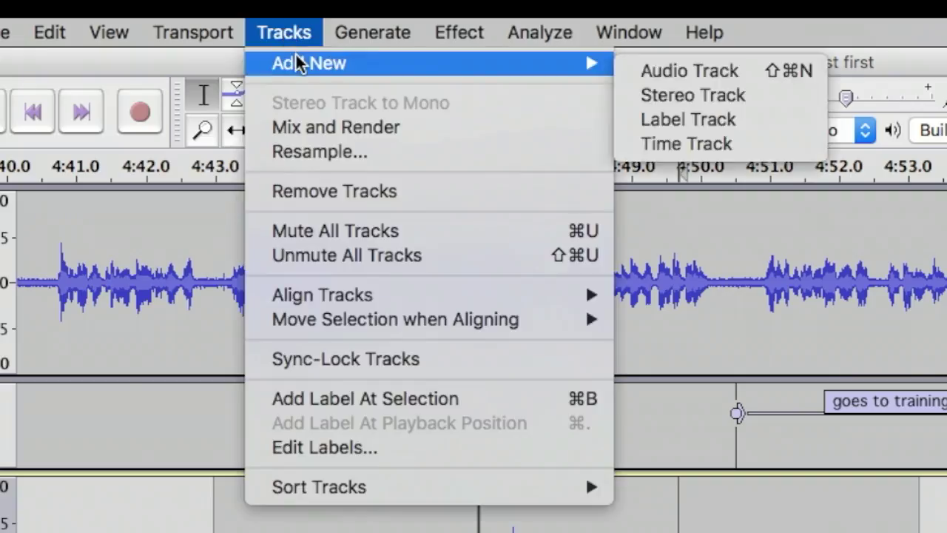
{"action": "left_click", "coordinate": [714, 74]}
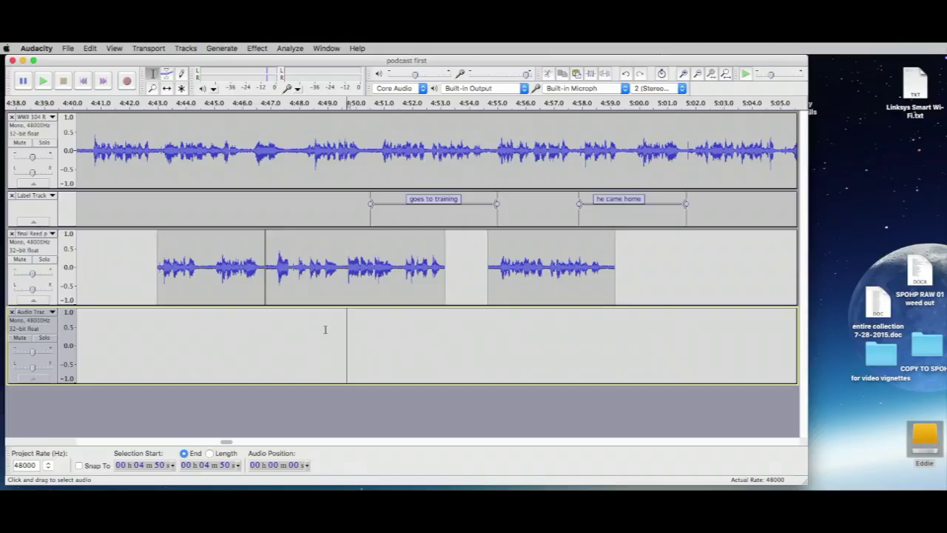
{"action": "left_click", "coordinate": [166, 88]}
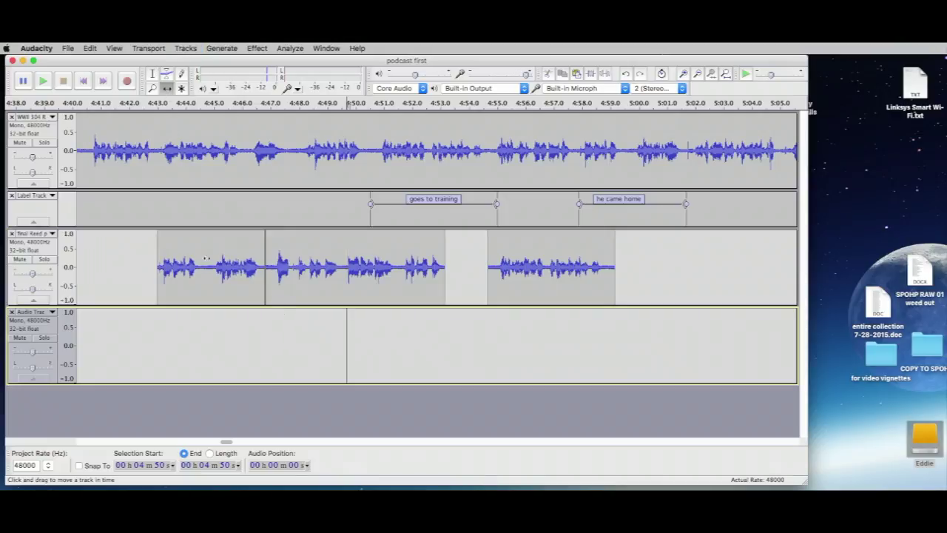
{"action": "mouse_move", "coordinate": [207, 267]}
{"action": "left_mouse_down"}
{"action": "mouse_move", "coordinate": [190, 267]}
{"action": "mouse_move", "coordinate": [198, 329]}
{"action": "mouse_move", "coordinate": [259, 331]}
{"action": "mouse_move", "coordinate": [215, 333]}
{"action": "mouse_move", "coordinate": [197, 274]}
{"action": "mouse_move", "coordinate": [213, 280]}
{"action": "left_mouse_up"}
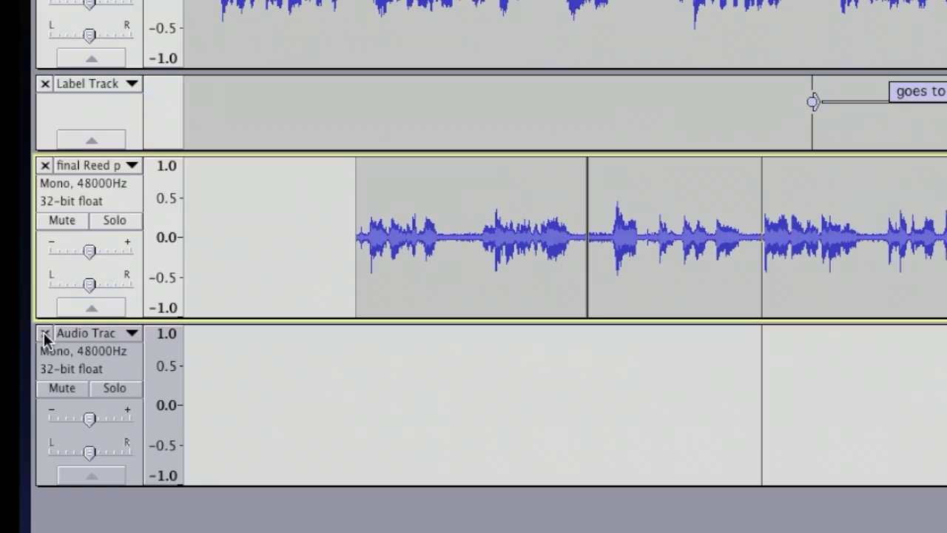
Remove the extra audio track and slide the last two final Reed clips closer together
{"action": "left_click", "coordinate": [45, 333]}
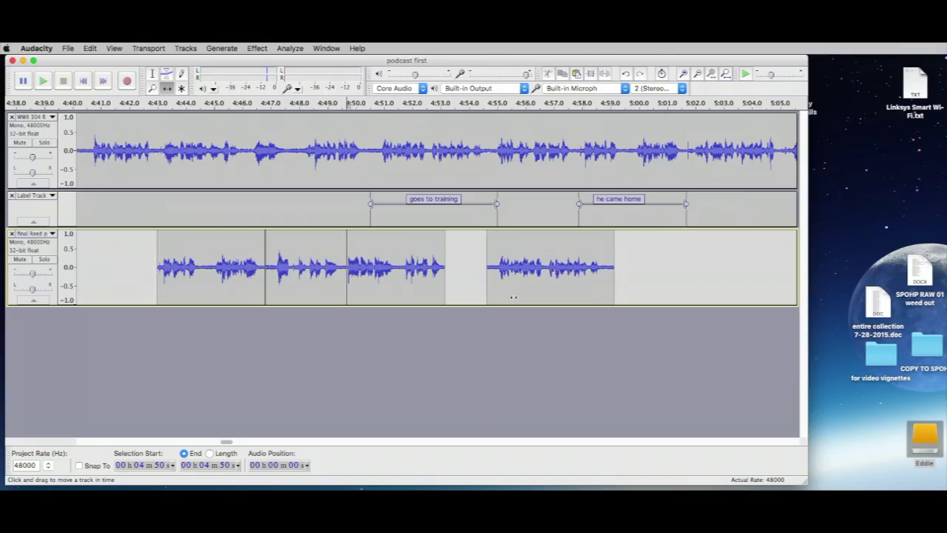
{"action": "left_click_drag", "start_coordinate": [521, 299], "coordinate": [489, 299]}
{"action": "mouse_move", "coordinate": [425, 298]}
{"action": "left_mouse_down"}
{"action": "mouse_move", "coordinate": [437, 297]}
{"action": "mouse_move", "coordinate": [428, 297]}
{"action": "left_mouse_up"}
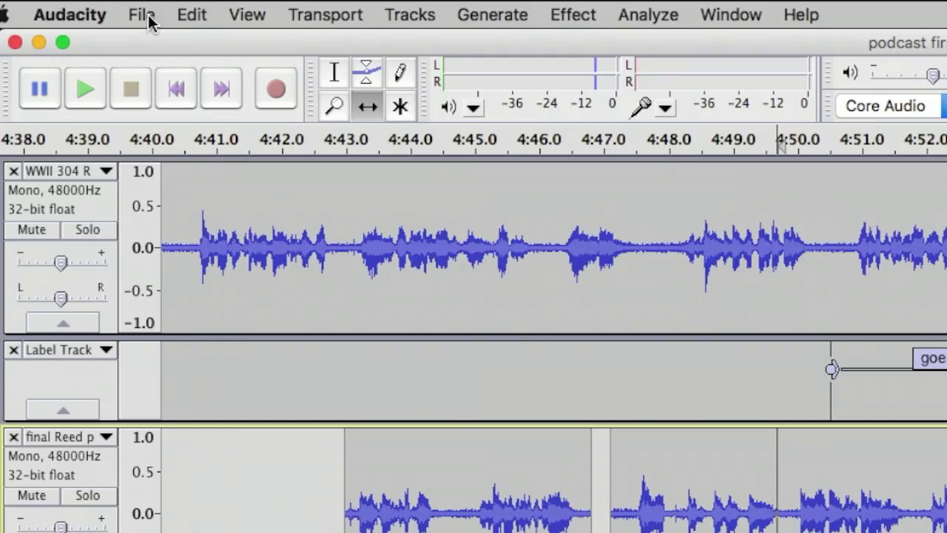
Import respect_G1RyUHSO.wav as audio, choosing to copy the file into the project
{"action": "left_click", "coordinate": [71, 49]}
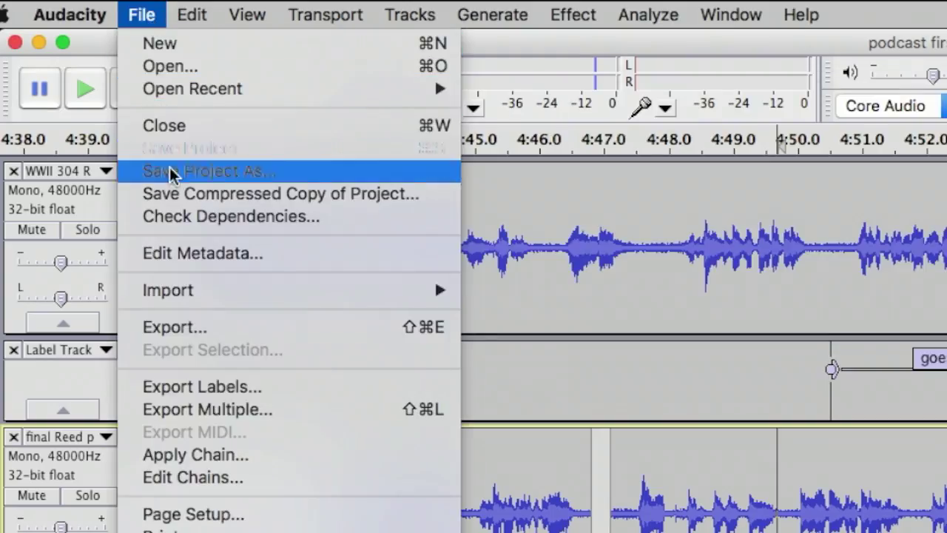
{"action": "mouse_move", "coordinate": [173, 294]}
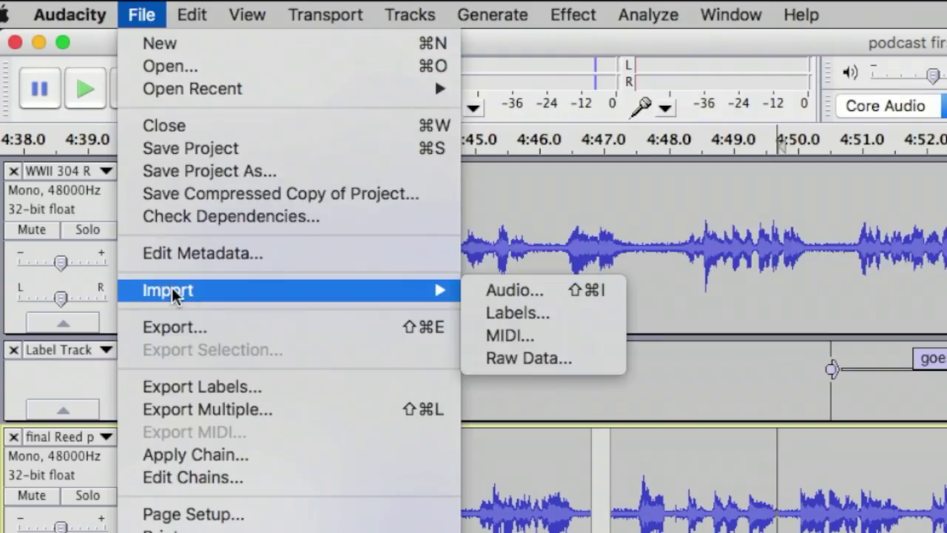
{"action": "left_click", "coordinate": [531, 297]}
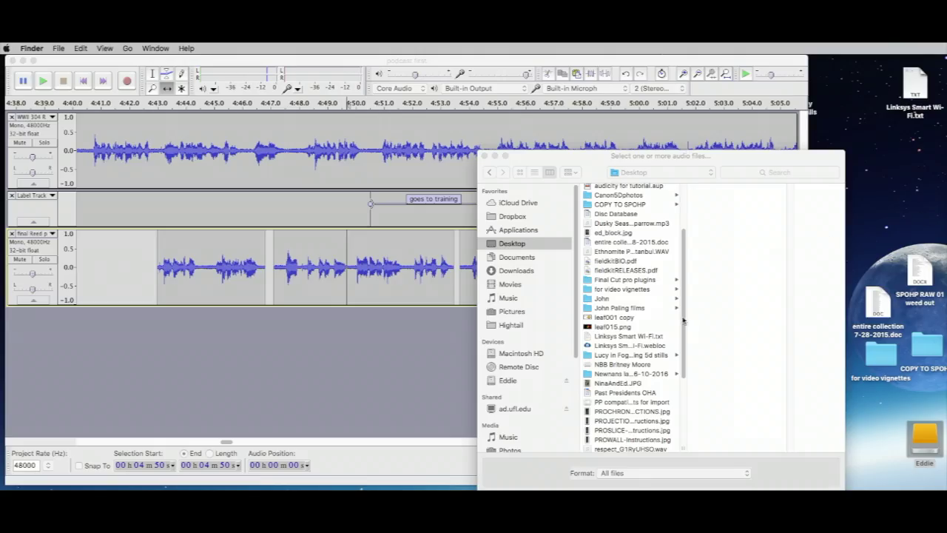
{"action": "scroll", "coordinate": [684, 321], "scroll_direction": "down", "scroll_amount": 5}
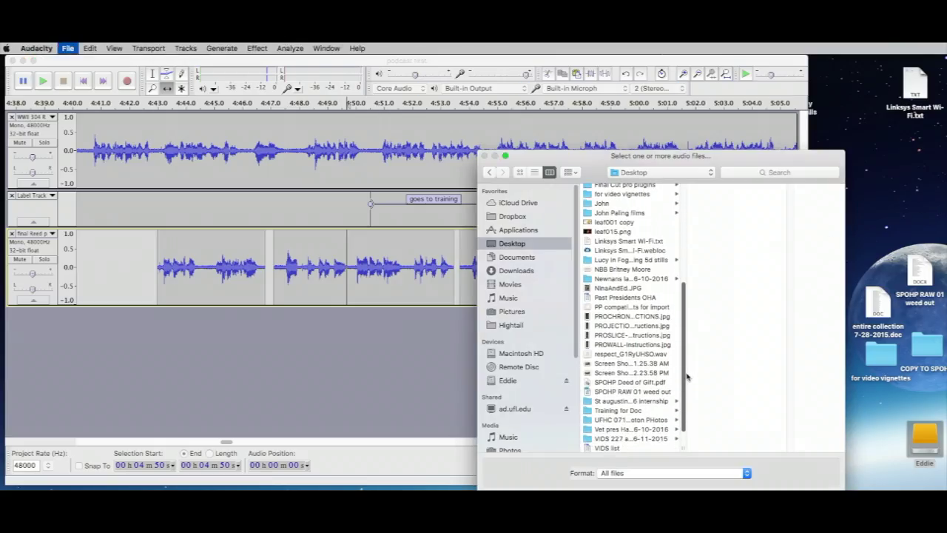
{"action": "left_click", "coordinate": [586, 355]}
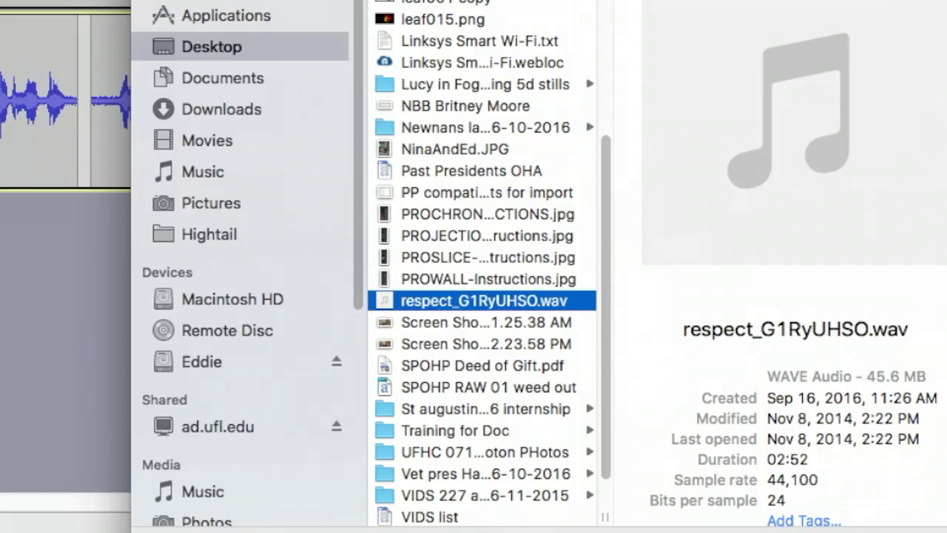
{"action": "key", "text": "Return"}
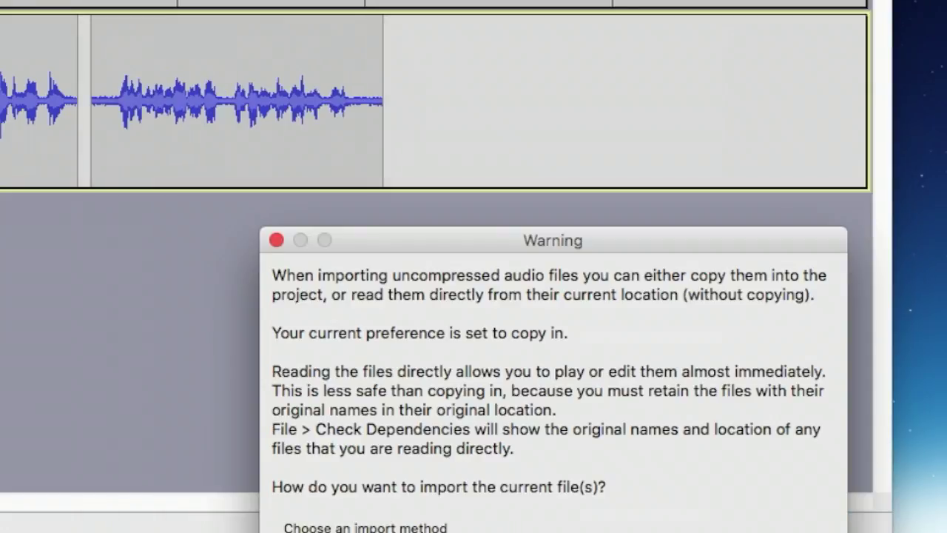
{"action": "left_click_drag", "start_coordinate": [427, 238], "coordinate": [373, 36]}
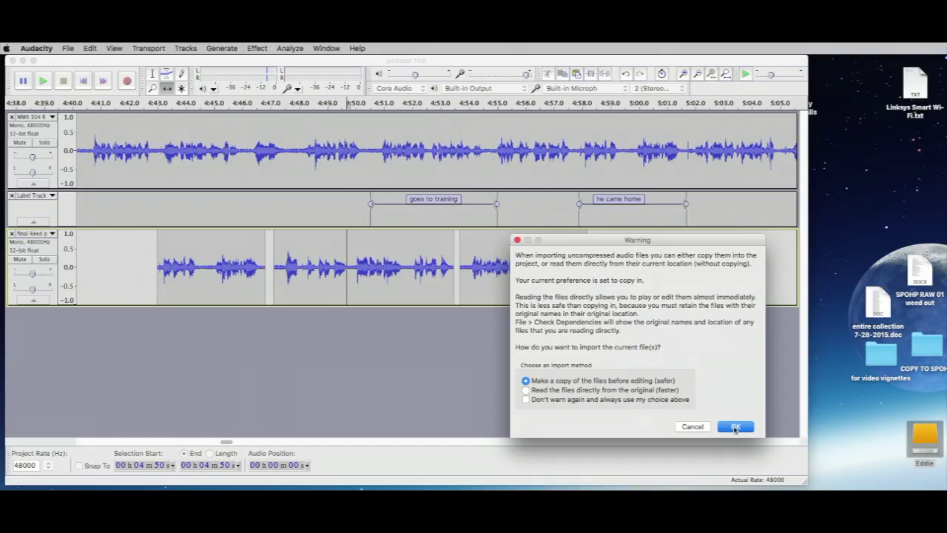
{"action": "left_click", "coordinate": [734, 427]}
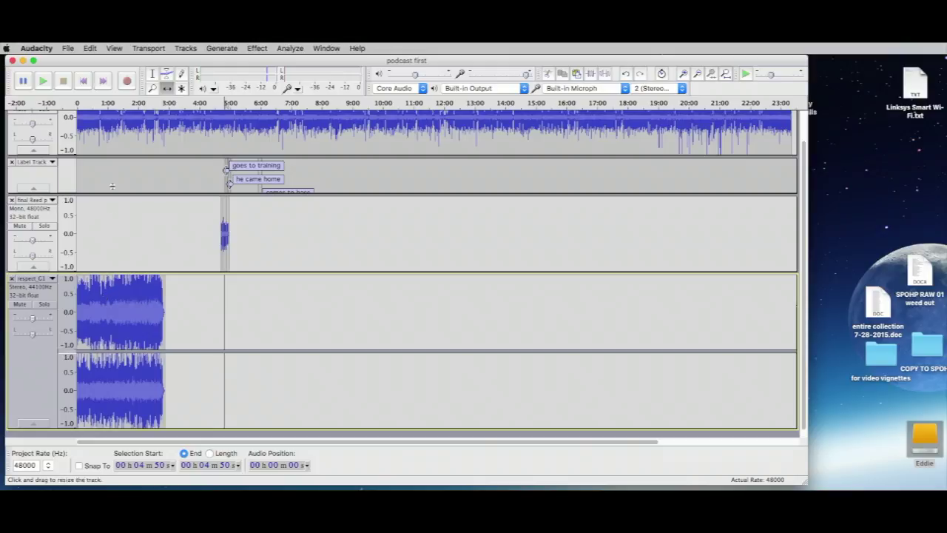
Split the respect_G1 stereo track to mono and delete the second mono track
{"action": "left_click_drag", "start_coordinate": [125, 63], "coordinate": [142, 63]}
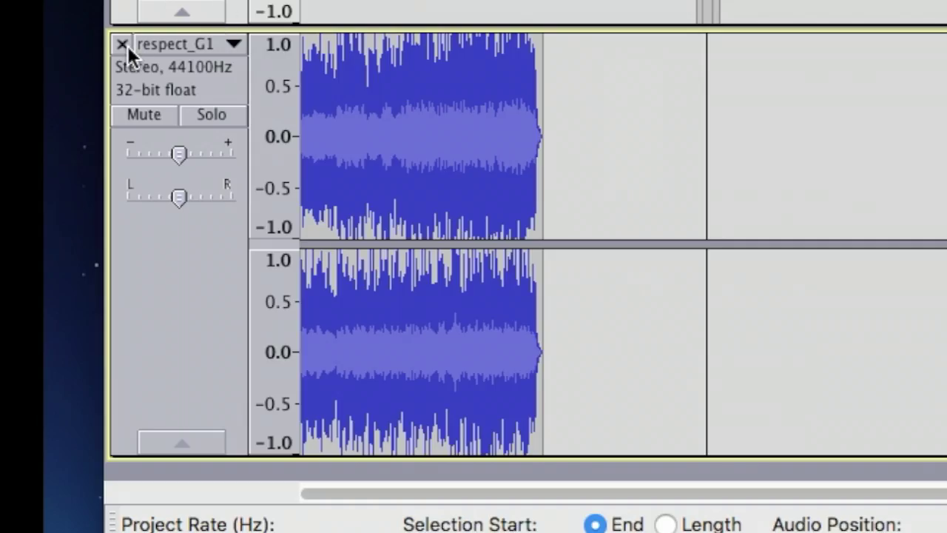
{"action": "left_click", "coordinate": [233, 44]}
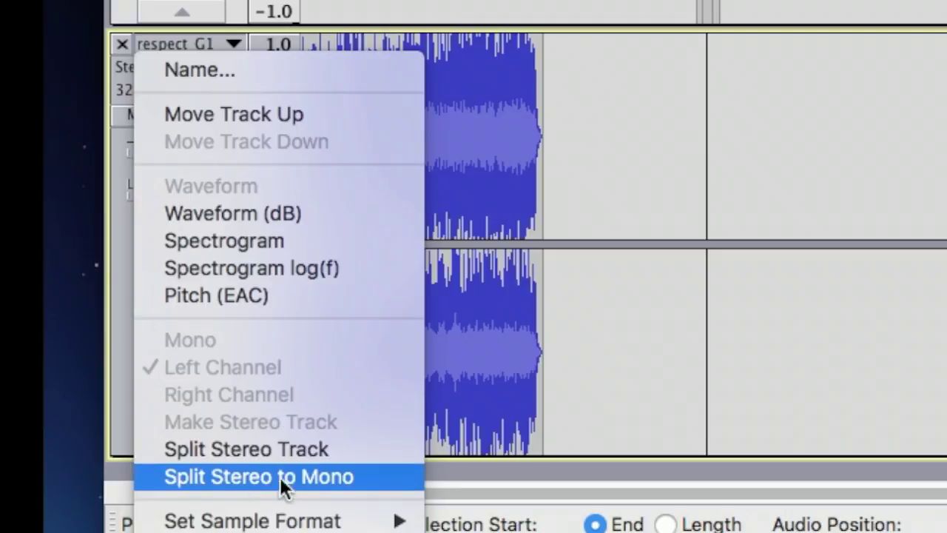
{"action": "left_click", "coordinate": [313, 478]}
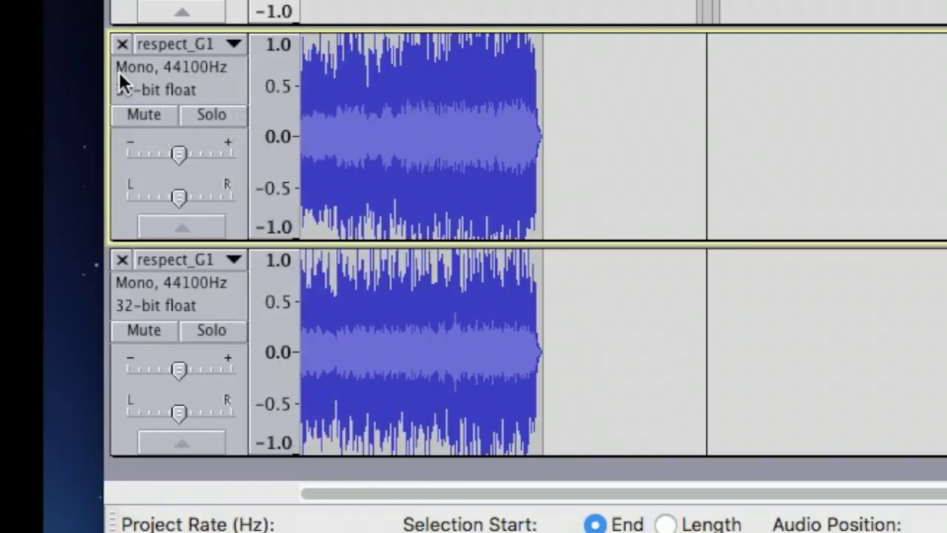
{"action": "left_click", "coordinate": [119, 262]}
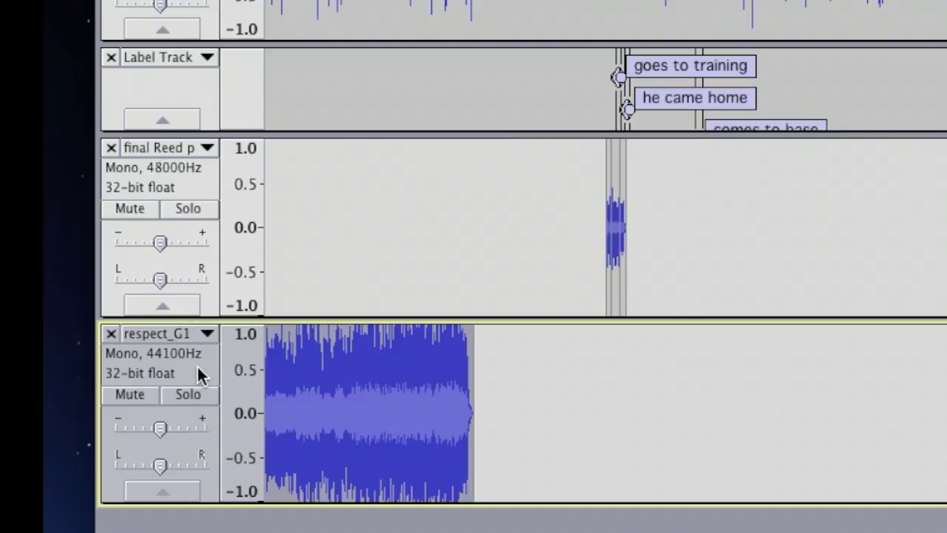
Move respect_G1 under the Label Track and slide the final Reed clips (4:23–5:09) to about one minute
{"action": "left_click_drag", "start_coordinate": [194, 257], "coordinate": [192, 137]}
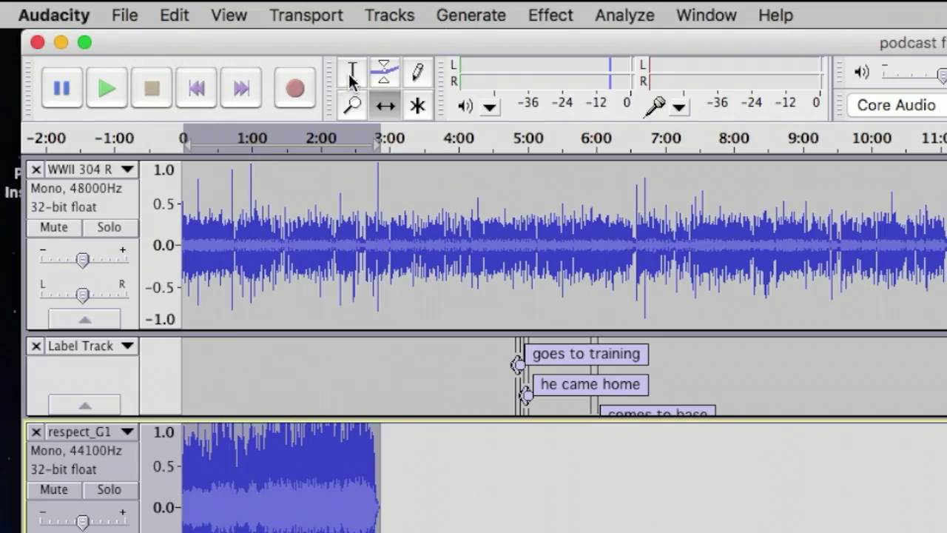
{"action": "left_click", "coordinate": [169, 74]}
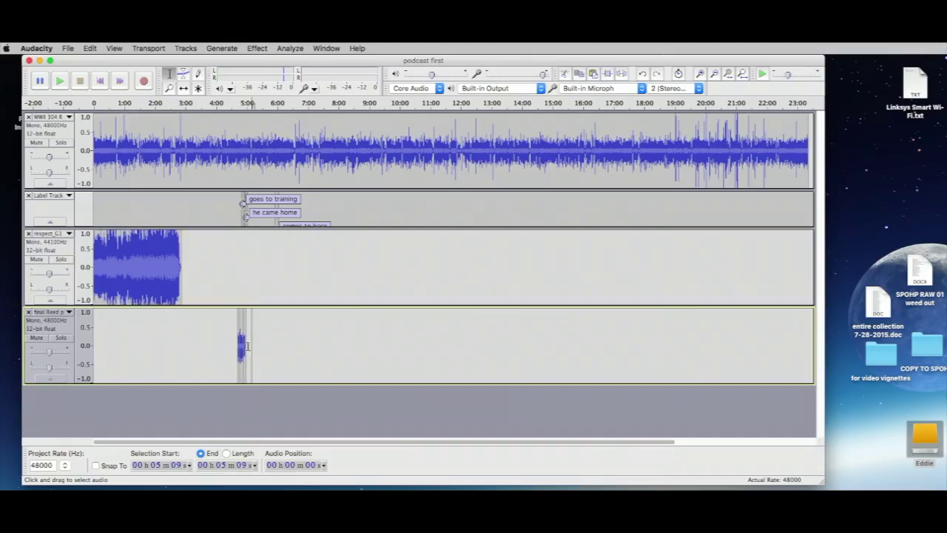
{"action": "left_click_drag", "start_coordinate": [252, 342], "coordinate": [228, 342]}
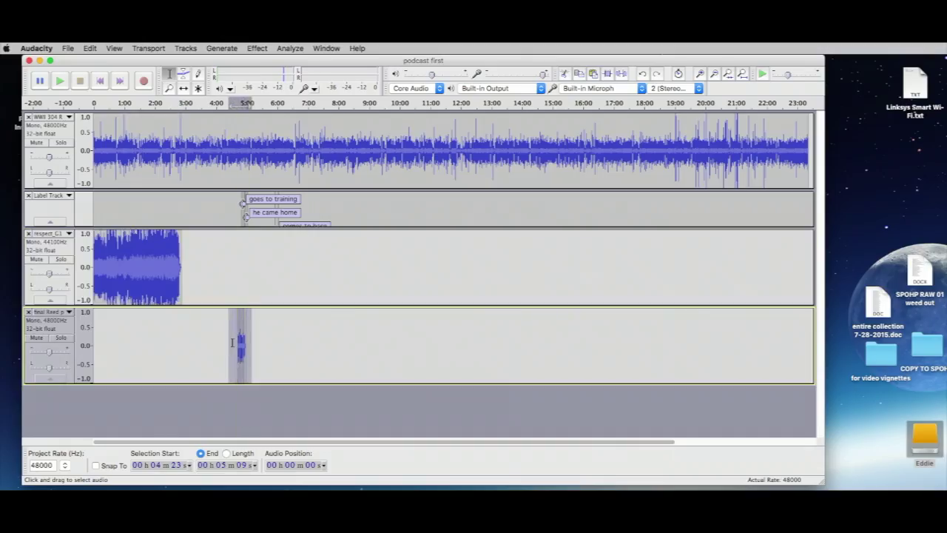
{"action": "left_click", "coordinate": [184, 88]}
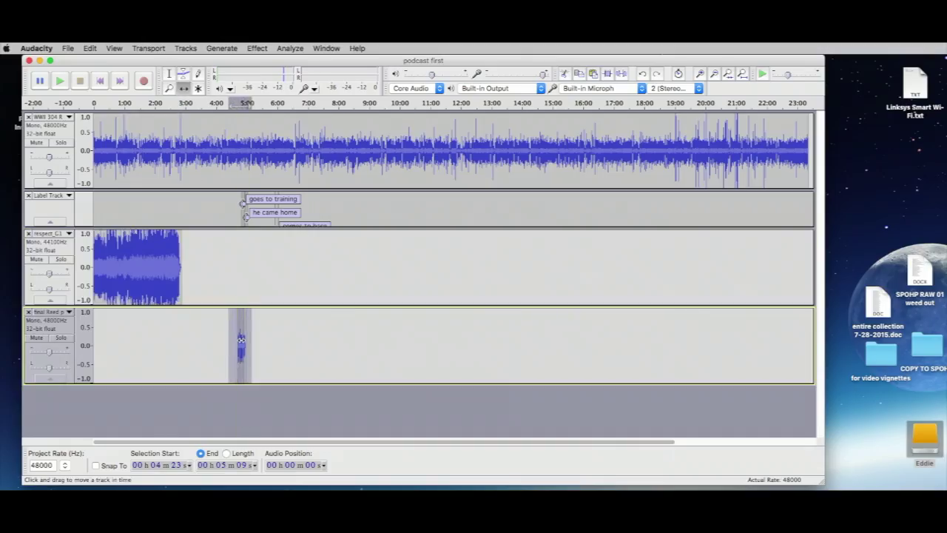
{"action": "left_click_drag", "start_coordinate": [240, 341], "coordinate": [135, 345]}
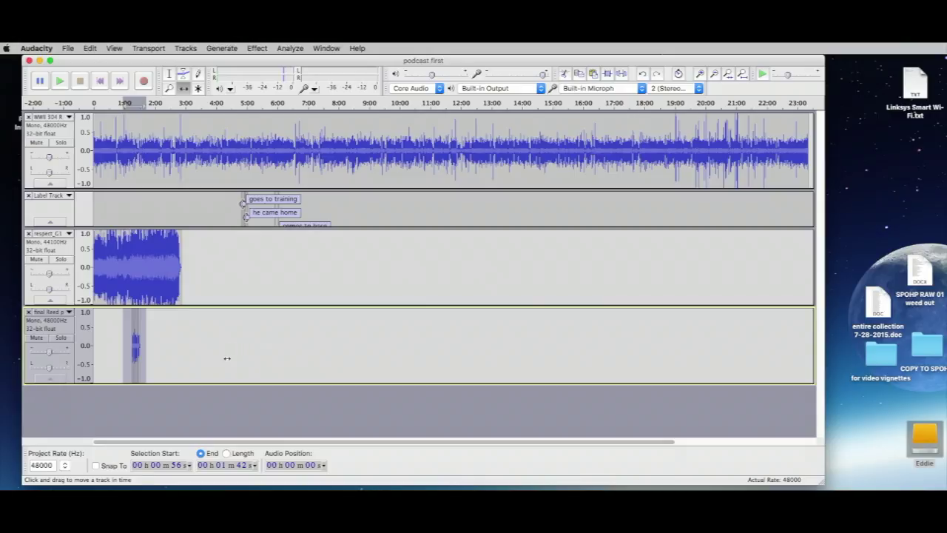
{"action": "left_click", "coordinate": [168, 87]}
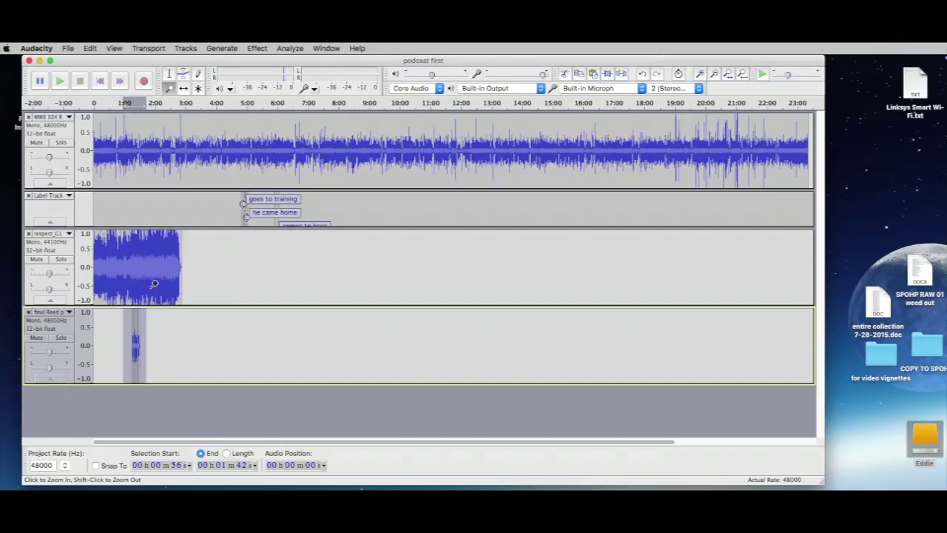
Zoom in around the final Reed clips, then return to the Selection tool
{"action": "left_click", "coordinate": [169, 332]}
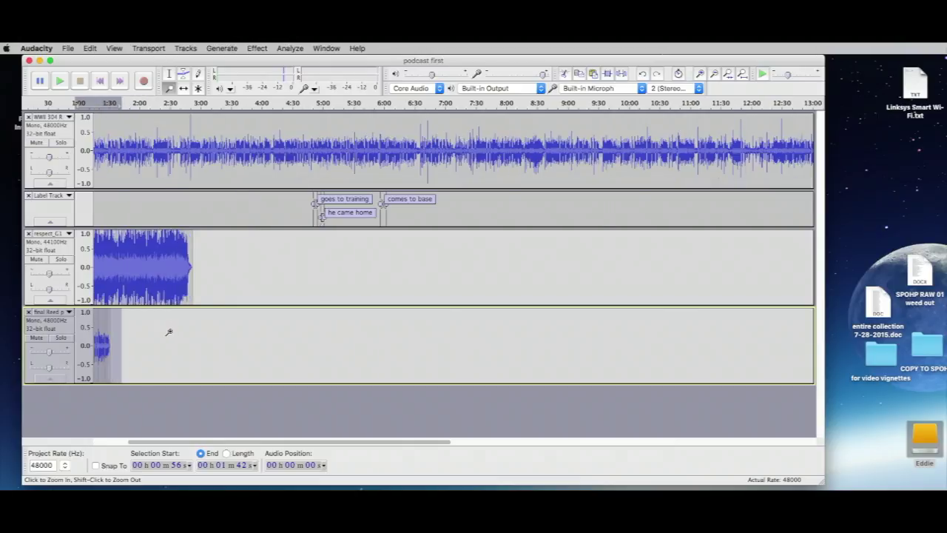
{"action": "left_click", "coordinate": [170, 332]}
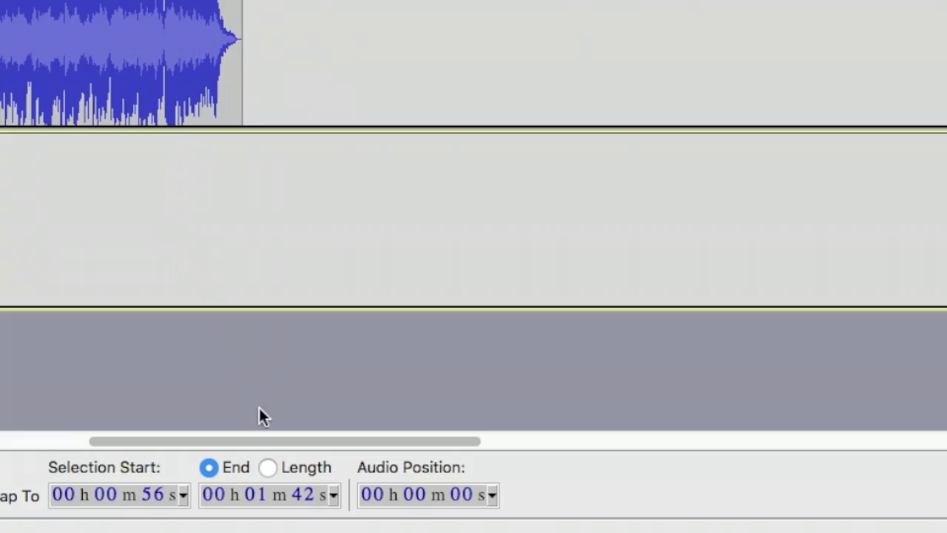
{"action": "scroll", "coordinate": [268, 438], "scroll_direction": "left", "scroll_amount": 5}
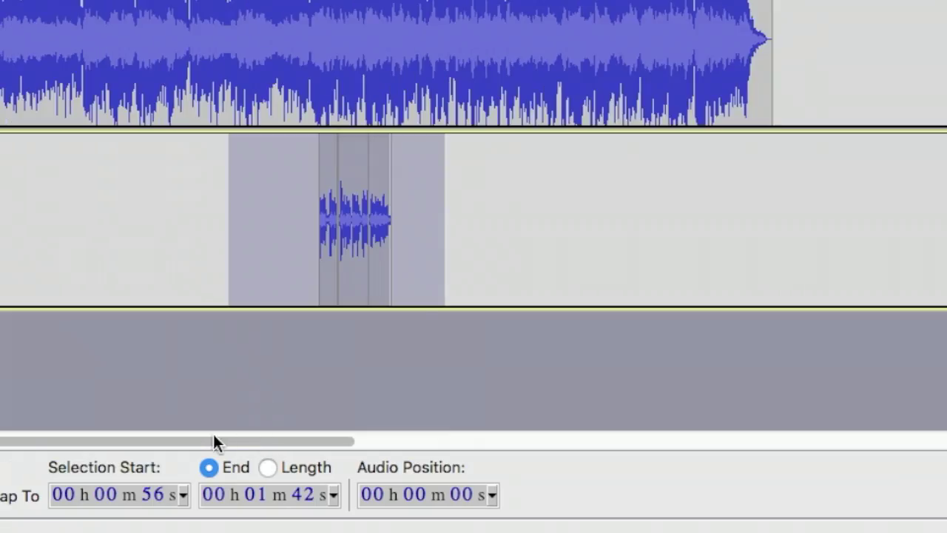
{"action": "left_click", "coordinate": [276, 228]}
{"action": "left_click", "coordinate": [276, 228]}
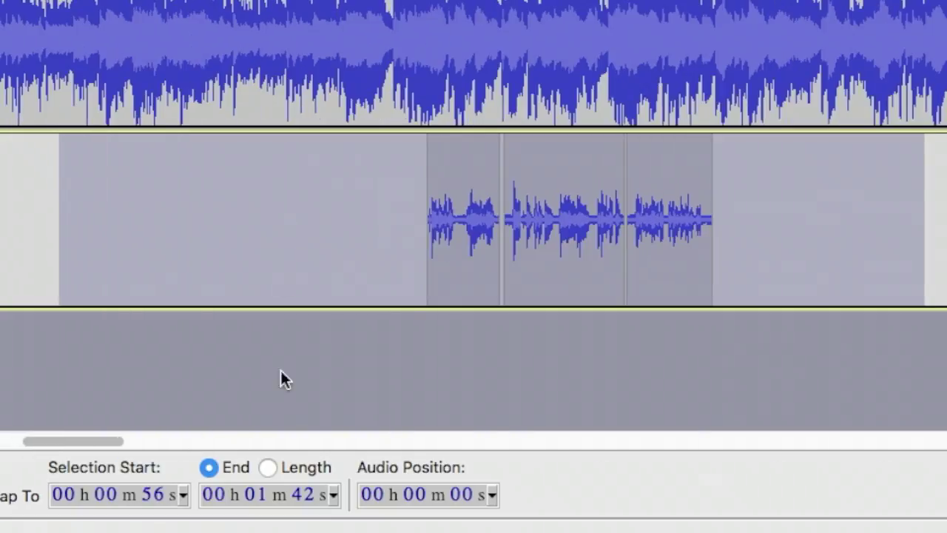
{"action": "left_click", "coordinate": [484, 226]}
{"action": "left_click", "coordinate": [485, 227]}
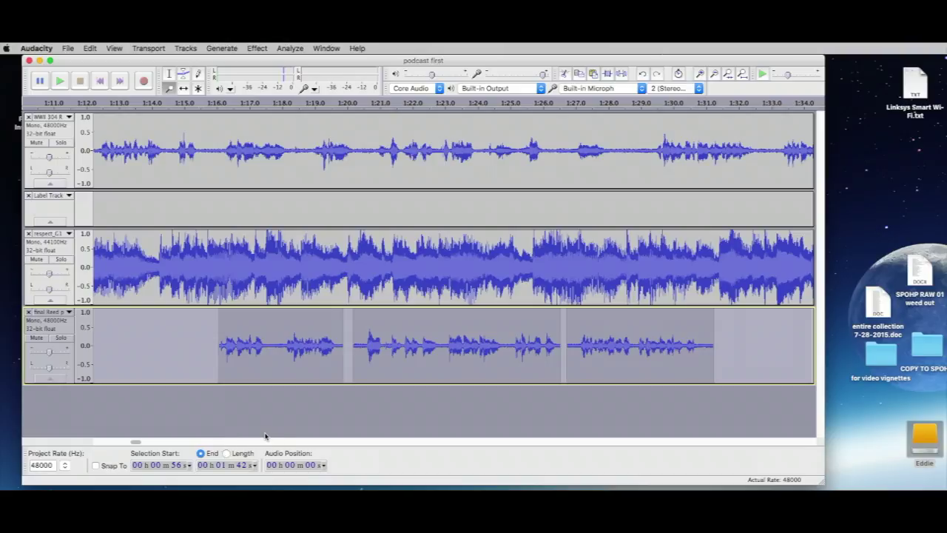
{"action": "left_click", "coordinate": [168, 74]}
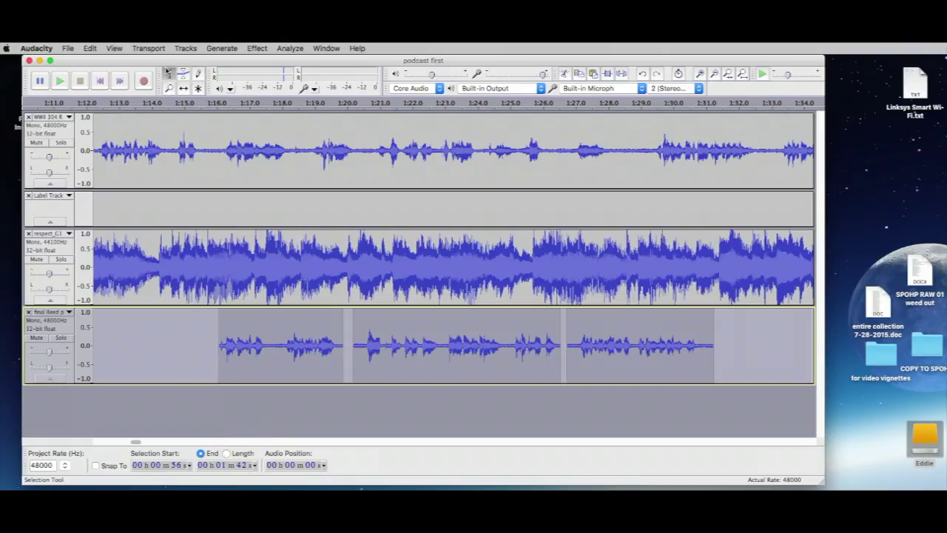
Play final Reed from 1:15, then solo it and play the interview clip's start
{"action": "left_click", "coordinate": [171, 323]}
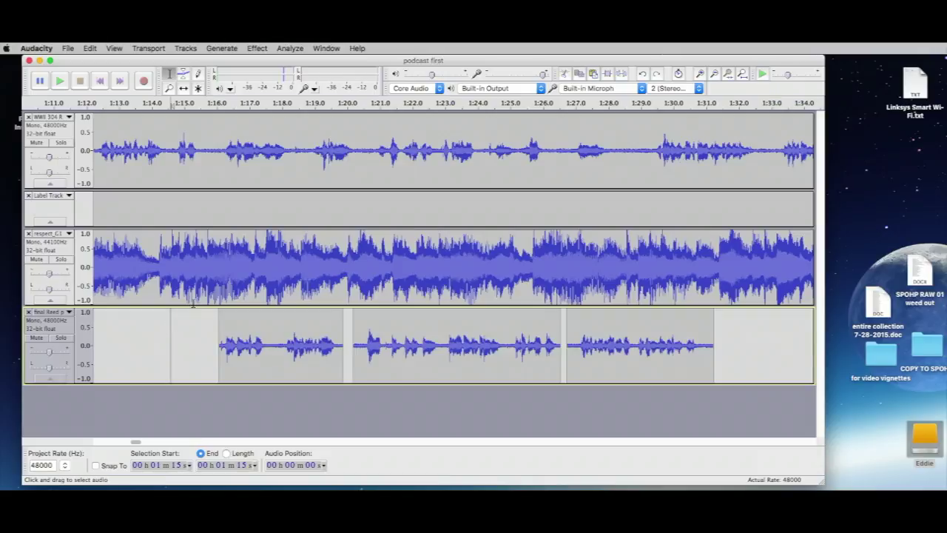
{"action": "key", "text": "space"}
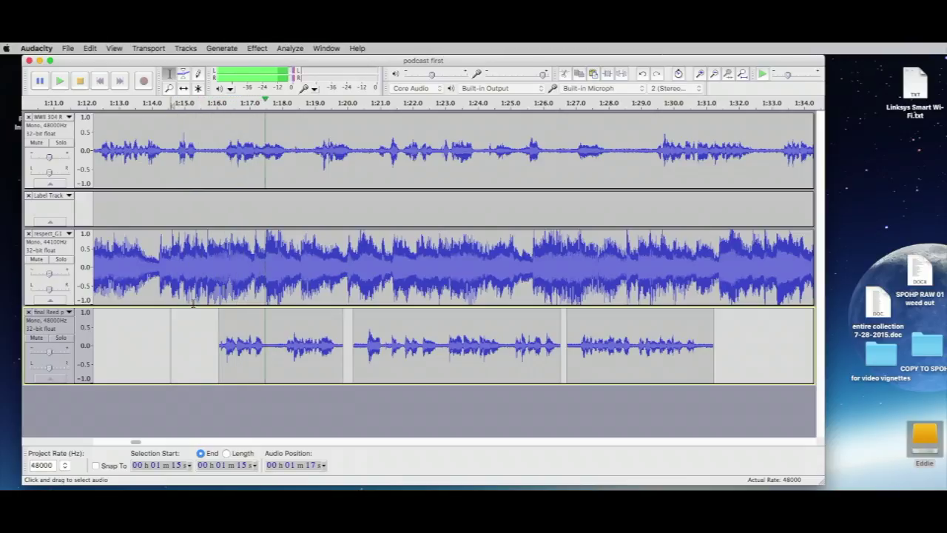
{"action": "key", "text": "space"}
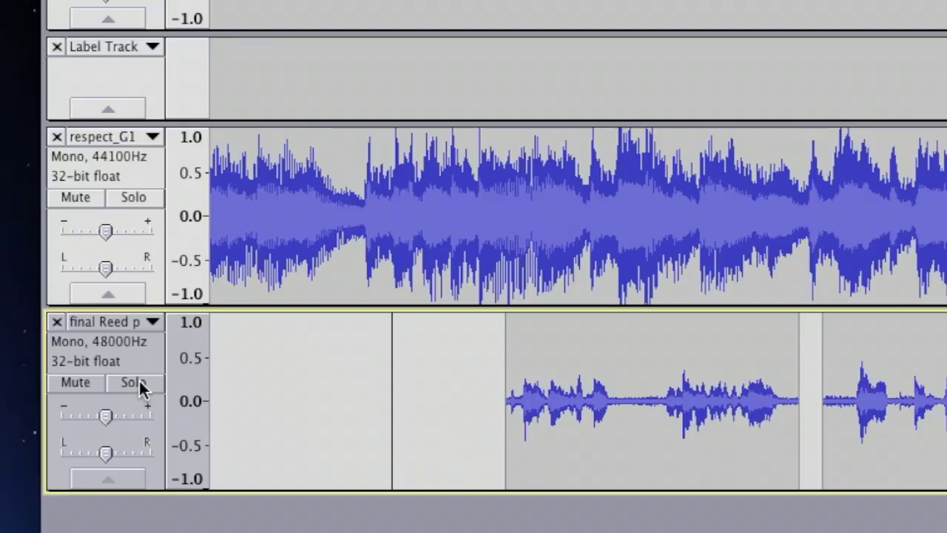
{"action": "left_click", "coordinate": [140, 385]}
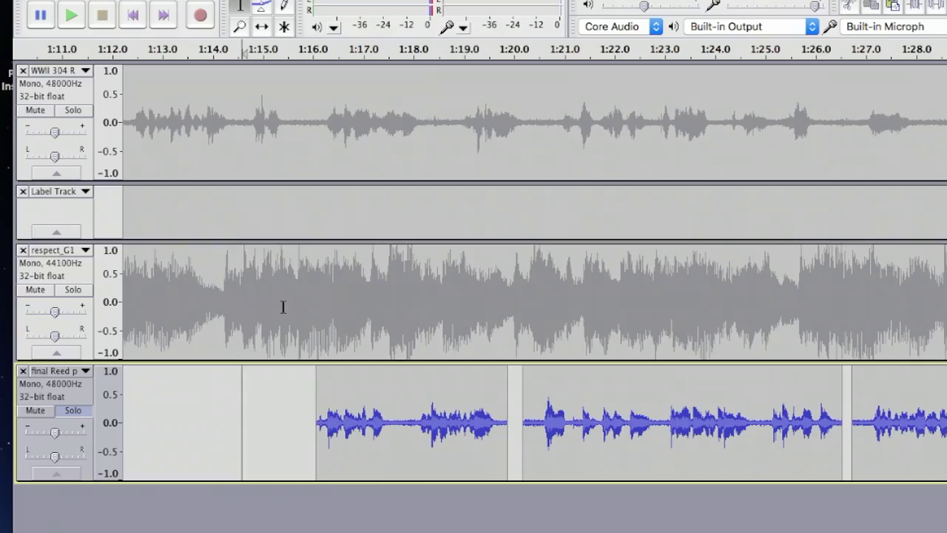
{"action": "left_click", "coordinate": [298, 389]}
{"action": "left_click", "coordinate": [326, 395]}
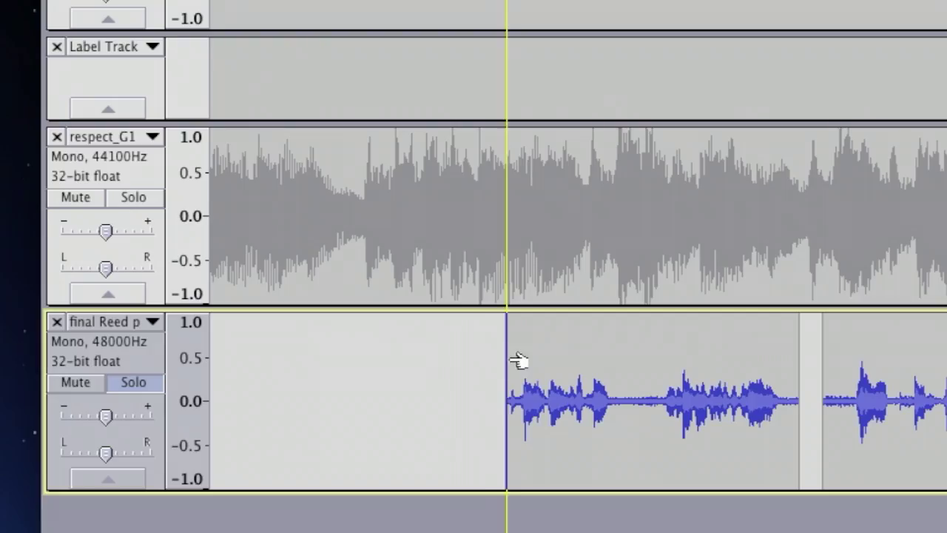
{"action": "key", "text": "space"}
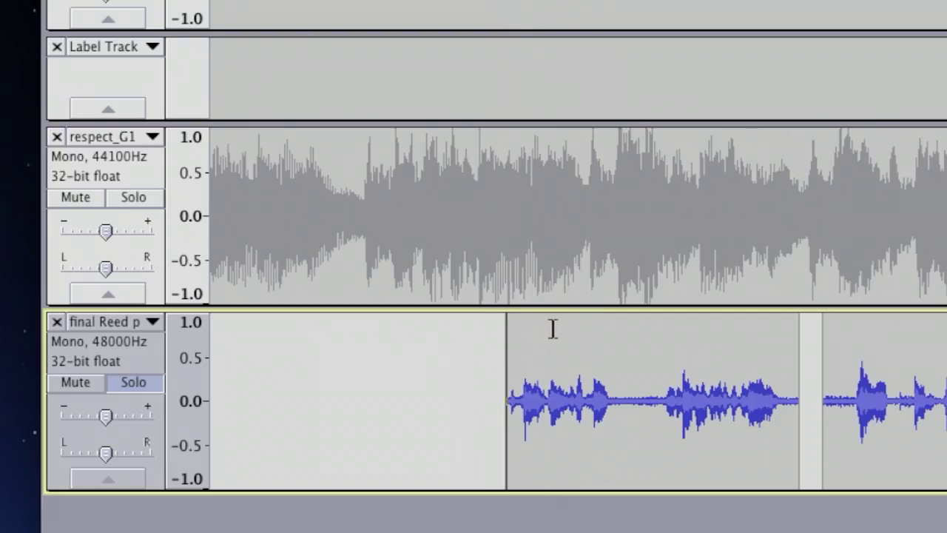
Play the interview together with the soloed respect_G1 music, then the music alone
{"action": "left_click", "coordinate": [135, 196]}
{"action": "key", "text": "space"}
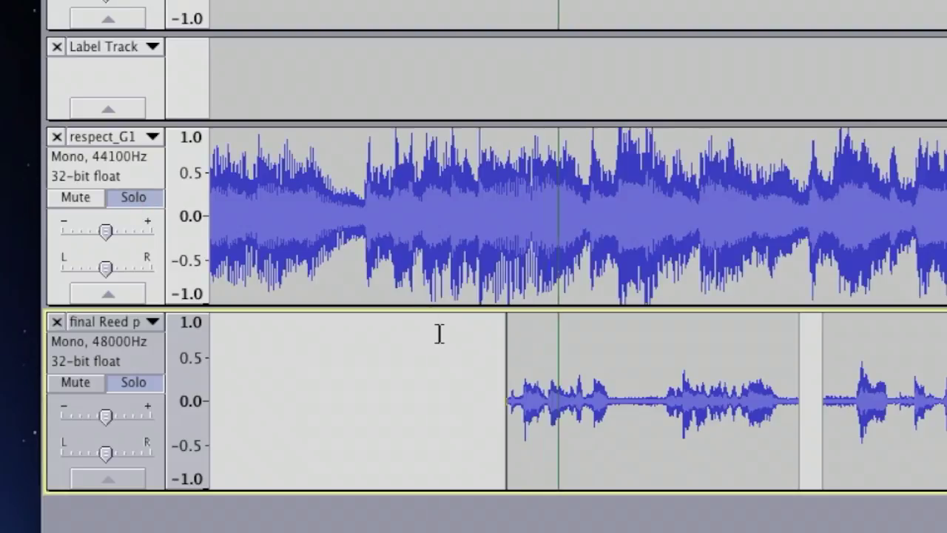
{"action": "key", "text": "space"}
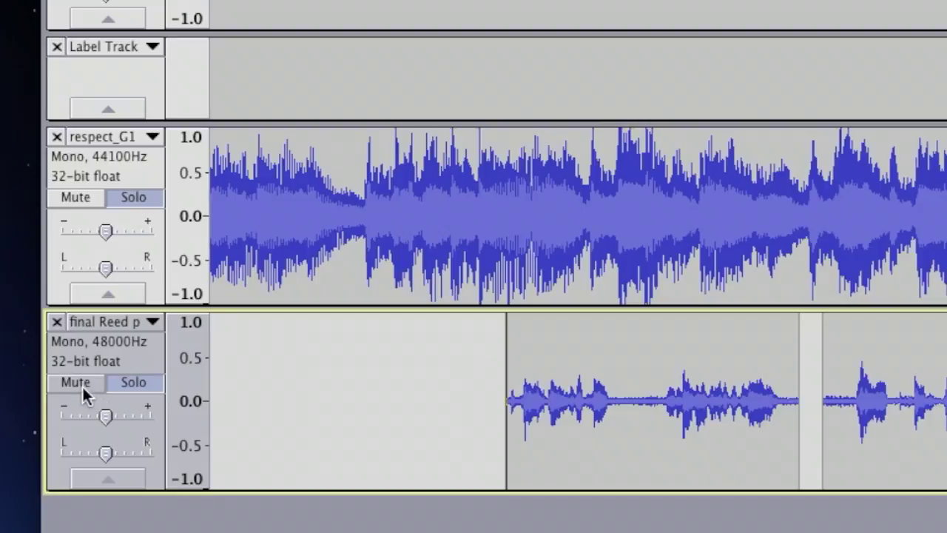
{"action": "left_click", "coordinate": [134, 381]}
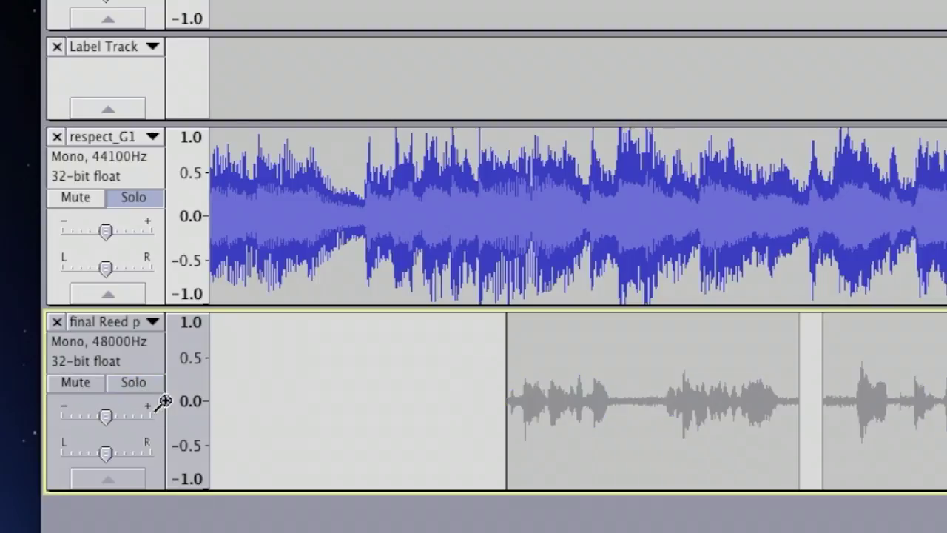
{"action": "left_click", "coordinate": [352, 263]}
{"action": "key", "text": "space"}
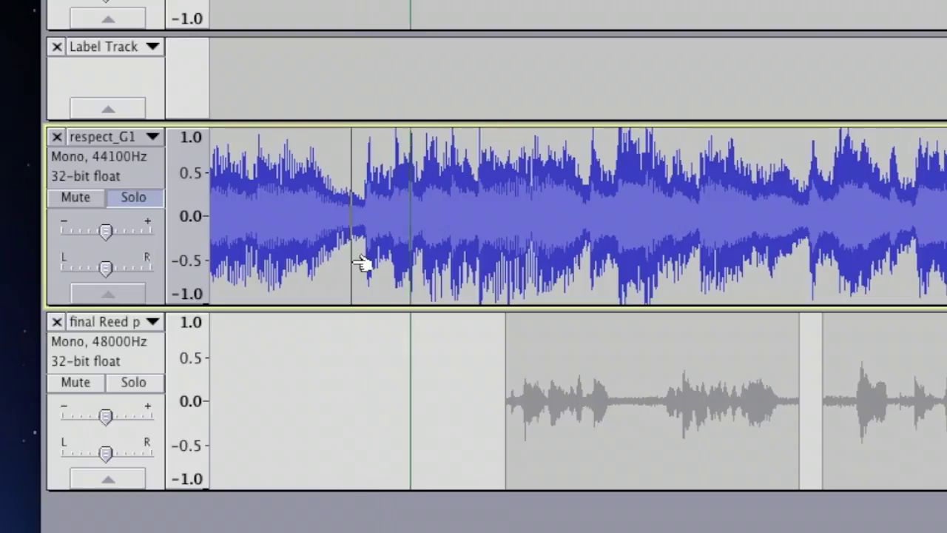
{"action": "key", "text": "space"}
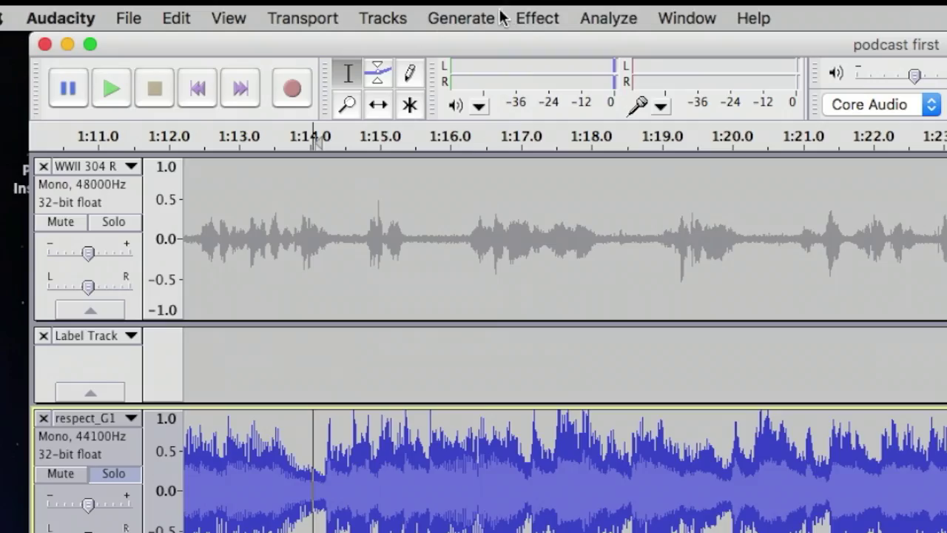
Add a new empty mono audio track to the project
{"action": "left_click", "coordinate": [406, 22]}
{"action": "mouse_move", "coordinate": [407, 44]}
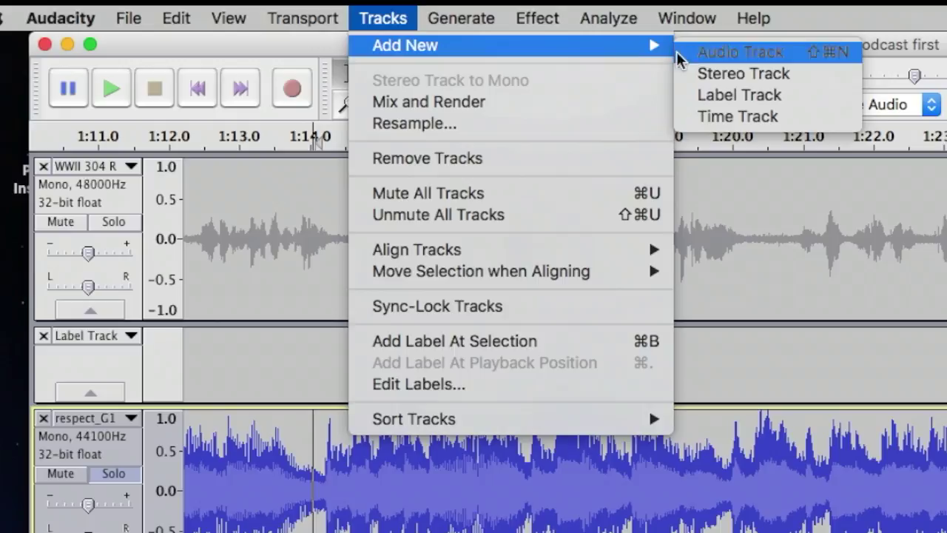
{"action": "left_click", "coordinate": [712, 52]}
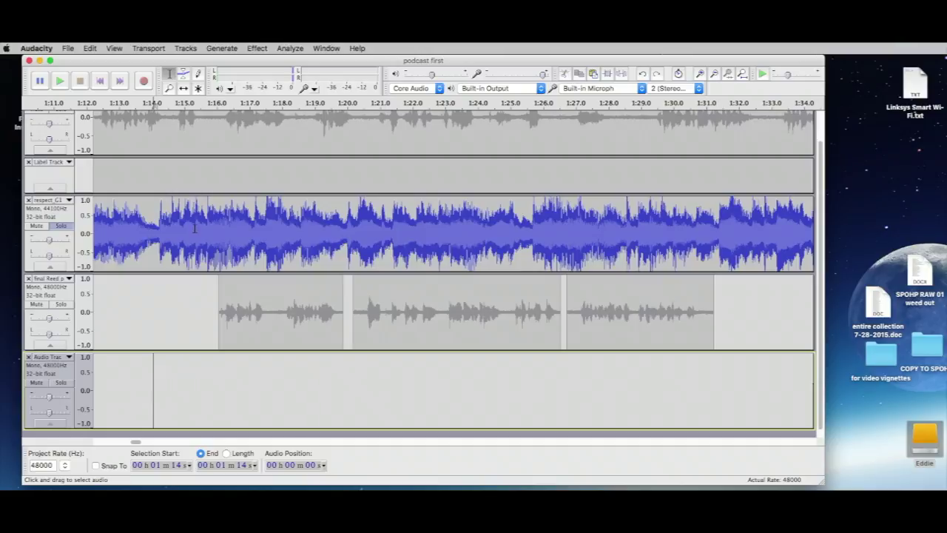
Select the respect_G1 music's fade-out from 2:42 to 2:52
{"action": "left_click", "coordinate": [158, 244]}
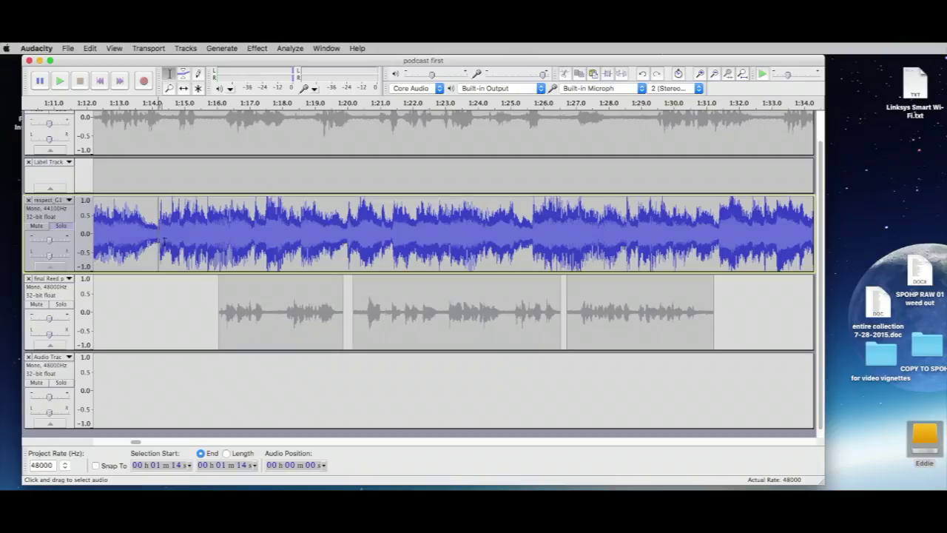
{"action": "scroll", "coordinate": [181, 244], "scroll_direction": "up", "scroll_amount": 2}
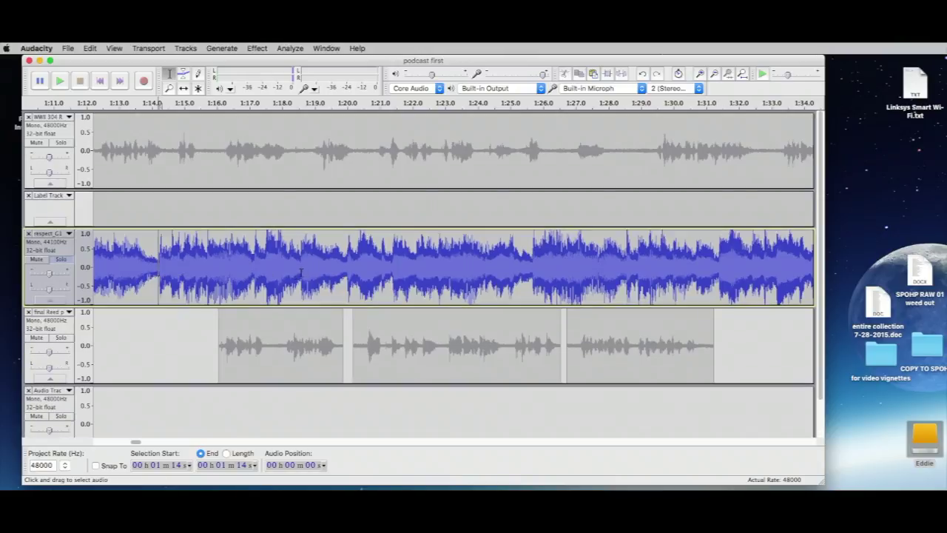
{"action": "left_click_drag", "start_coordinate": [135, 441], "coordinate": [178, 449]}
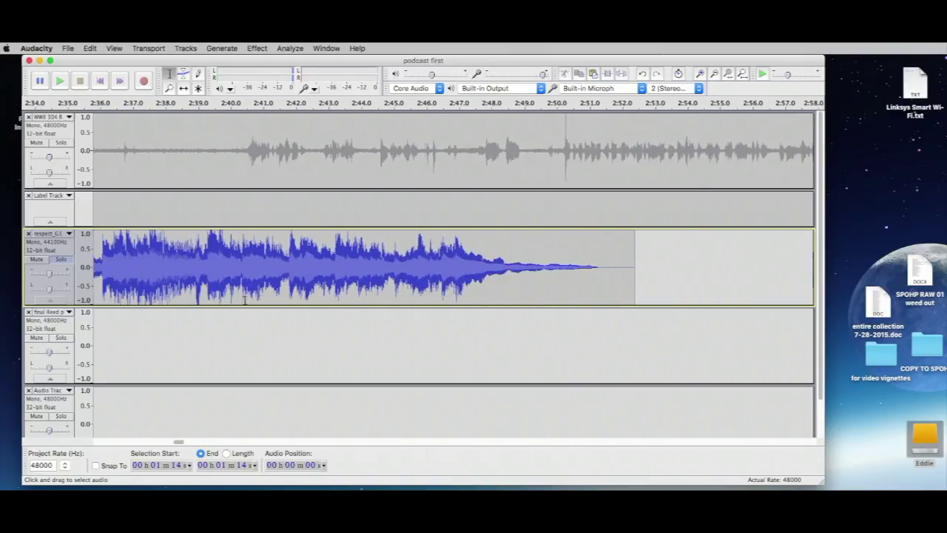
{"action": "left_click", "coordinate": [289, 285]}
{"action": "left_click_drag", "start_coordinate": [290, 285], "coordinate": [634, 298]}
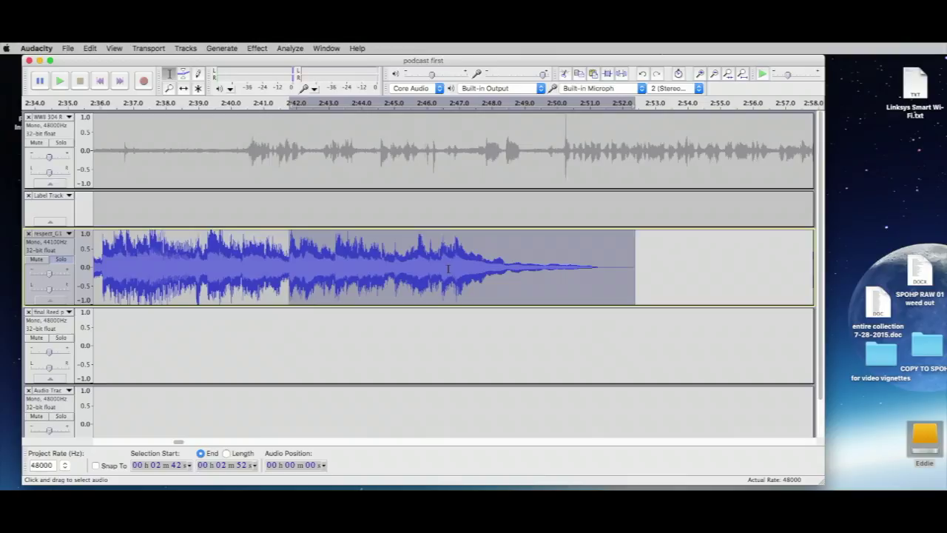
Paste the music's fading ending into the new audio track at 1:12
{"action": "left_click", "coordinate": [261, 402]}
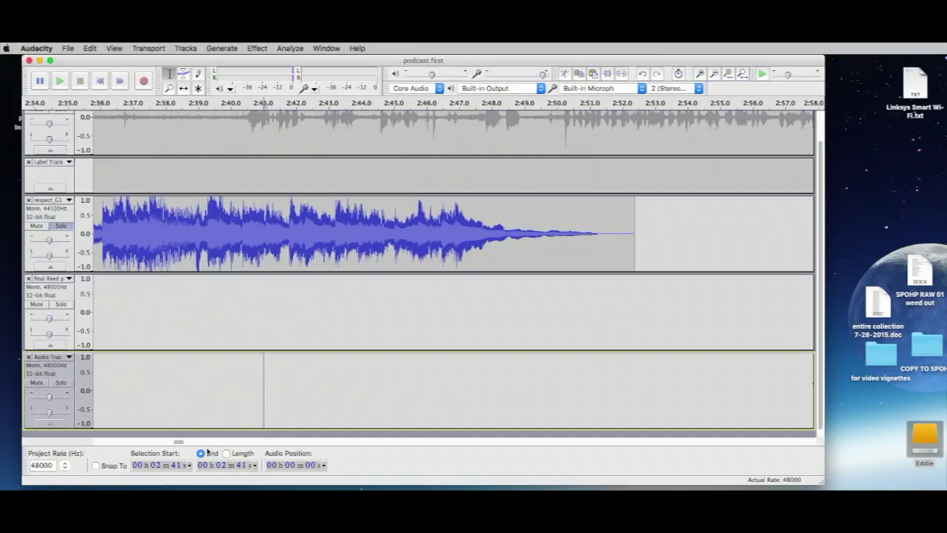
{"action": "left_click_drag", "start_coordinate": [179, 443], "coordinate": [133, 442]}
{"action": "left_click", "coordinate": [379, 406]}
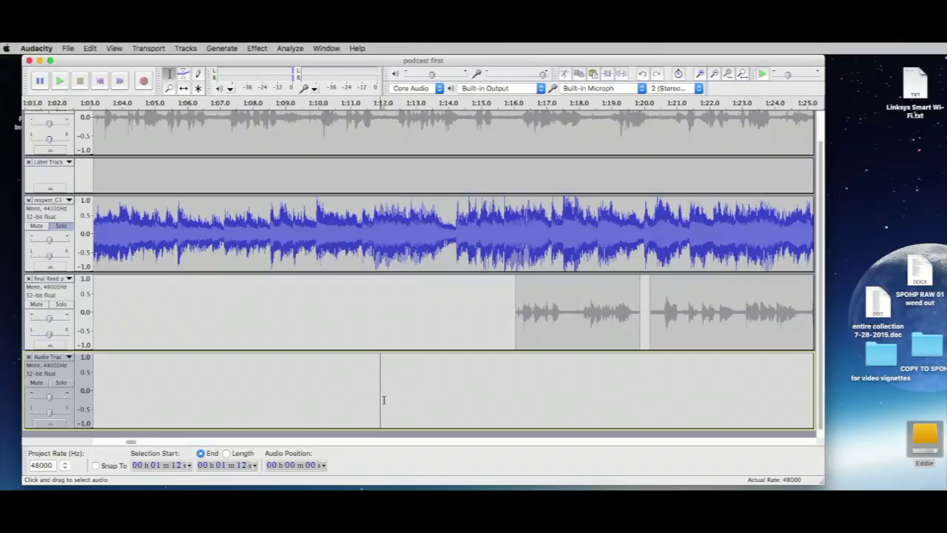
{"action": "key", "text": "super+v"}
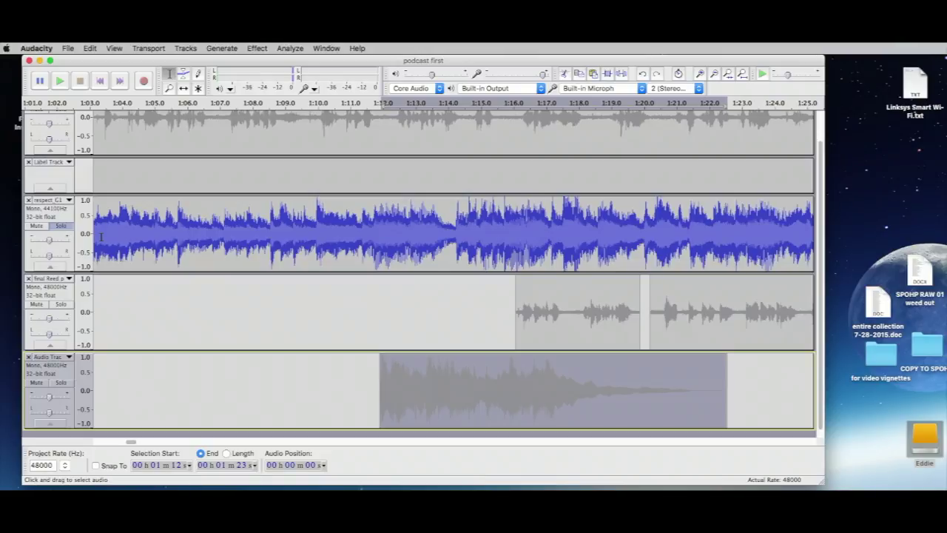
Solo final Reed and the new track, and play them together from 1:12
{"action": "left_click", "coordinate": [61, 225]}
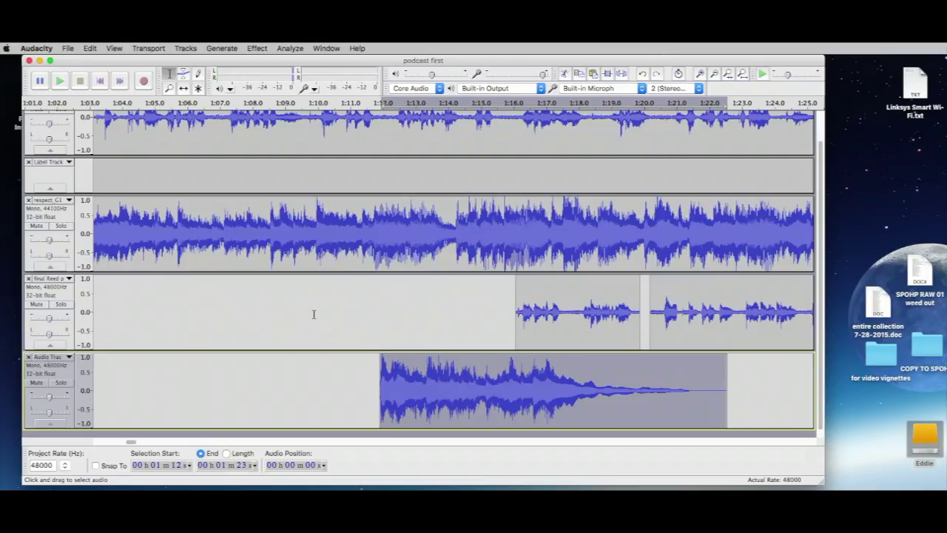
{"action": "left_click", "coordinate": [60, 304]}
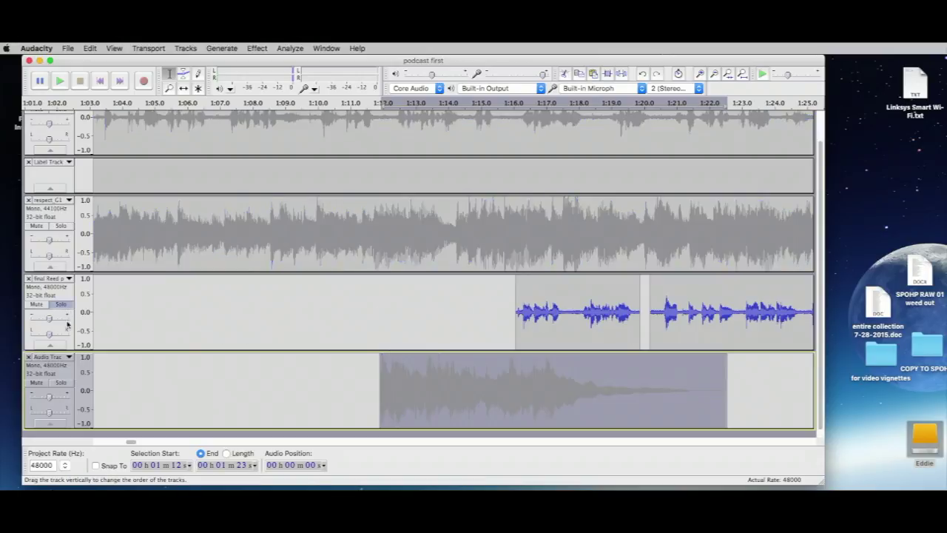
{"action": "left_click", "coordinate": [61, 382]}
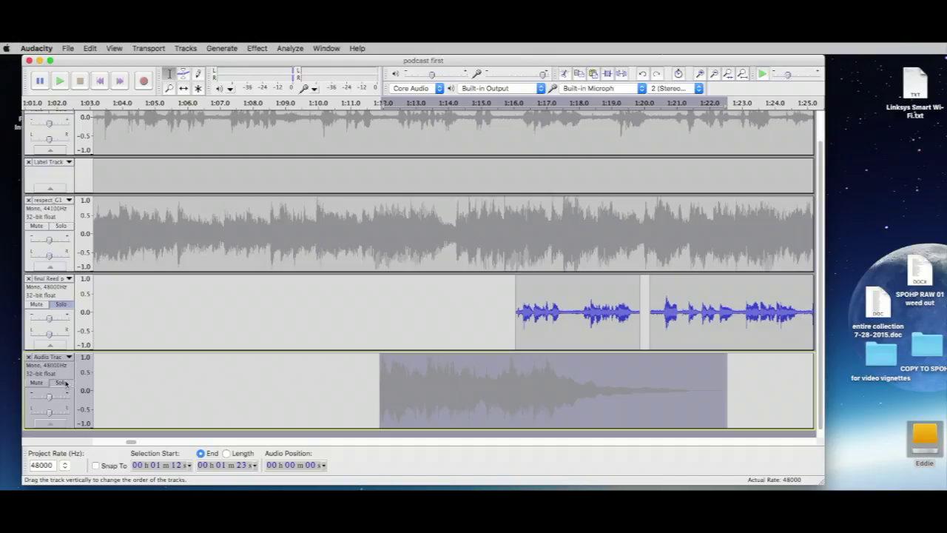
{"action": "left_click", "coordinate": [377, 395]}
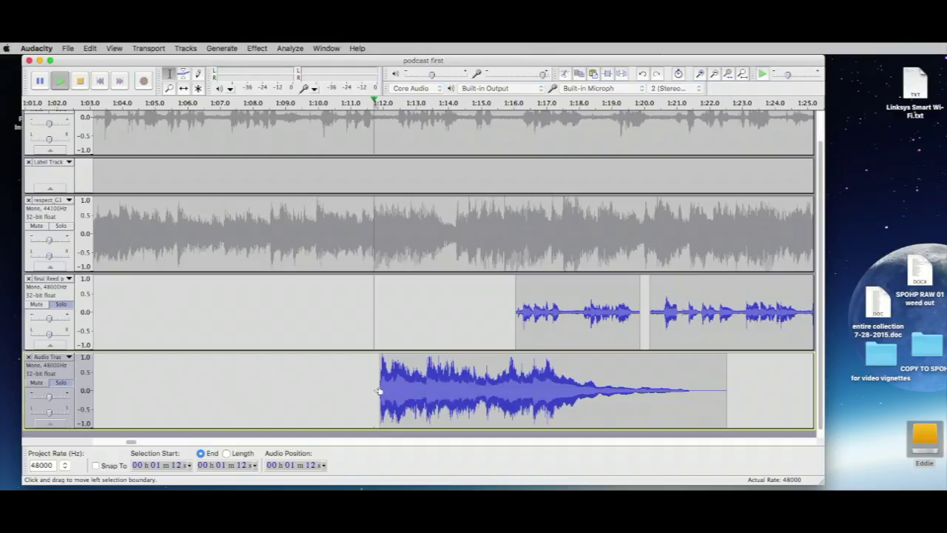
{"action": "key", "text": "space"}
{"action": "key", "text": "space"}
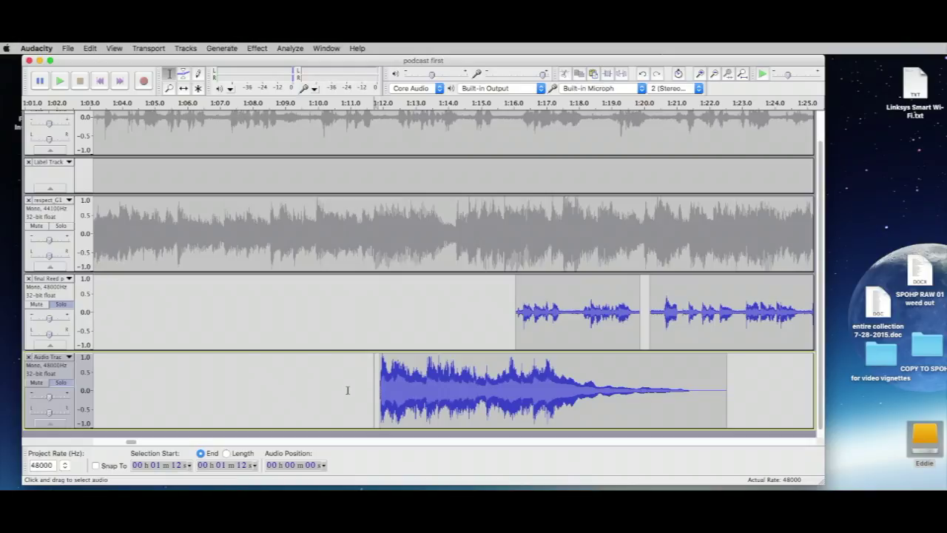
{"action": "scroll", "coordinate": [415, 398], "scroll_direction": "down", "scroll_amount": 1}
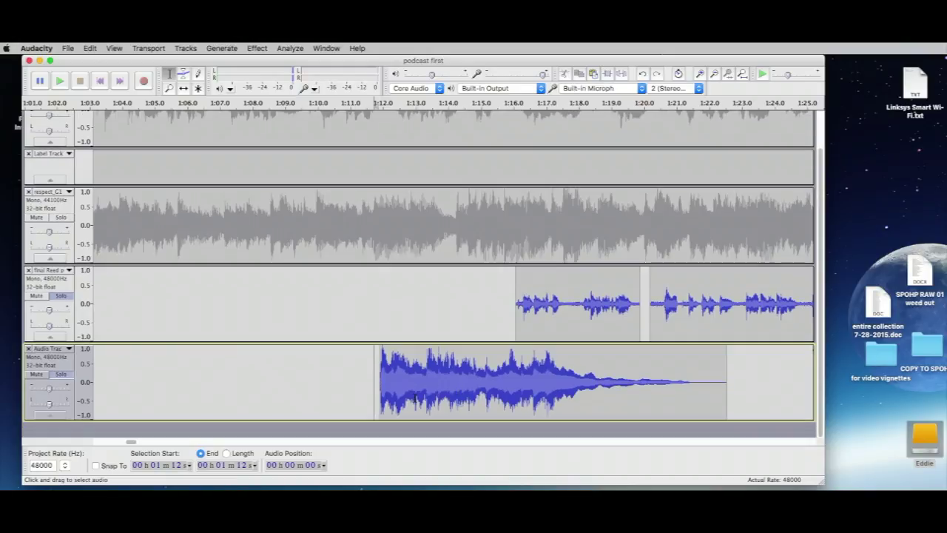
With the Envelope tool, lower and raise the music clip's volume envelope, ending at full level
{"action": "left_click_drag", "start_coordinate": [131, 442], "coordinate": [134, 442]}
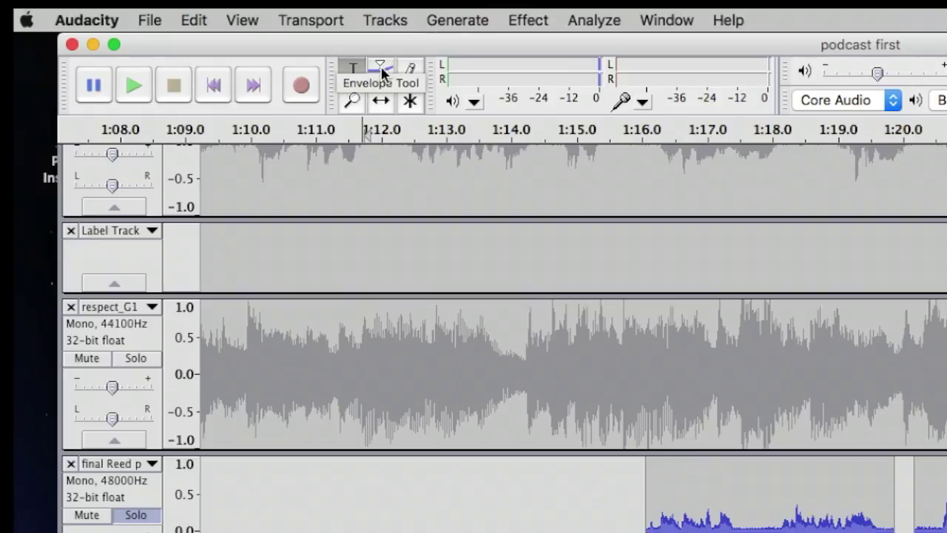
{"action": "left_click", "coordinate": [381, 70]}
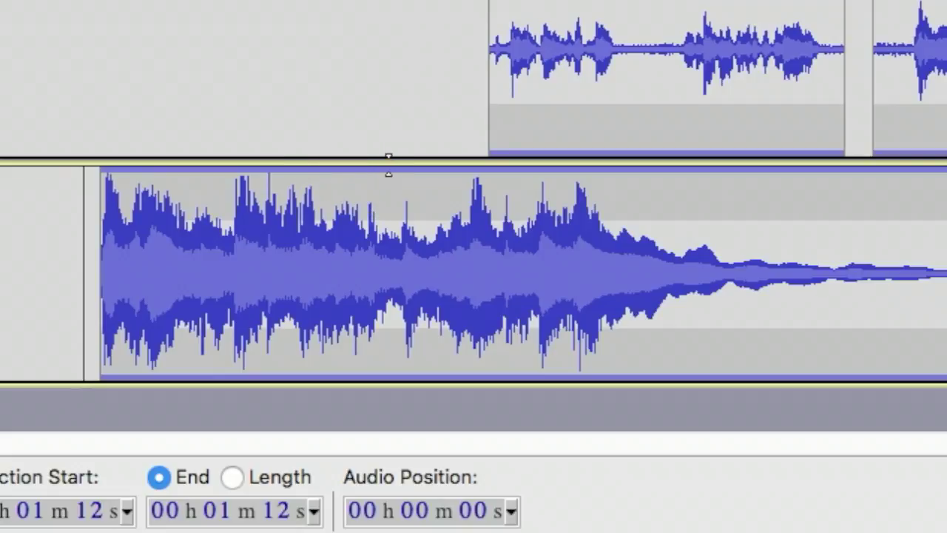
{"action": "left_click", "coordinate": [346, 168]}
{"action": "left_click_drag", "start_coordinate": [347, 170], "coordinate": [345, 190]}
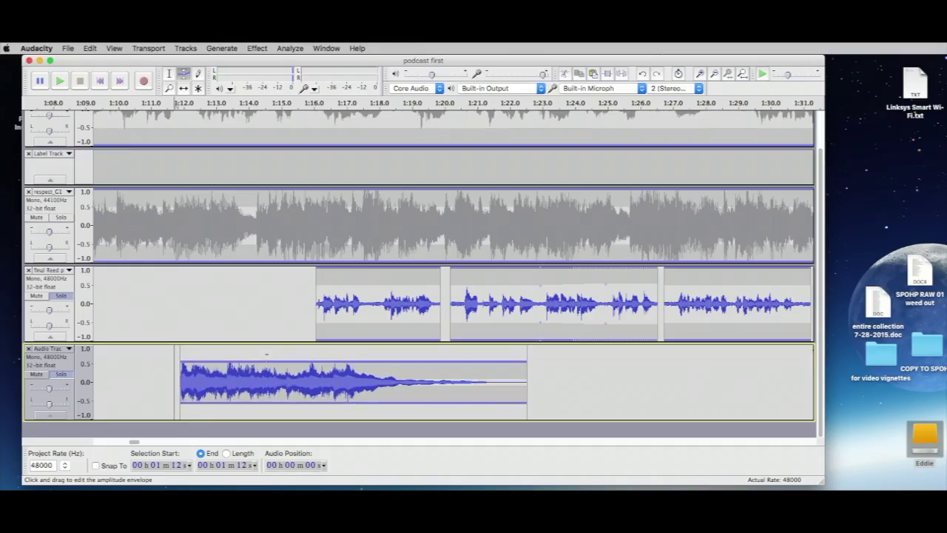
{"action": "mouse_move", "coordinate": [266, 354]}
{"action": "left_mouse_down"}
{"action": "mouse_move", "coordinate": [266, 335]}
{"action": "mouse_move", "coordinate": [267, 356]}
{"action": "mouse_move", "coordinate": [267, 348]}
{"action": "left_mouse_up"}
{"action": "left_click_drag", "start_coordinate": [268, 352], "coordinate": [267, 345]}
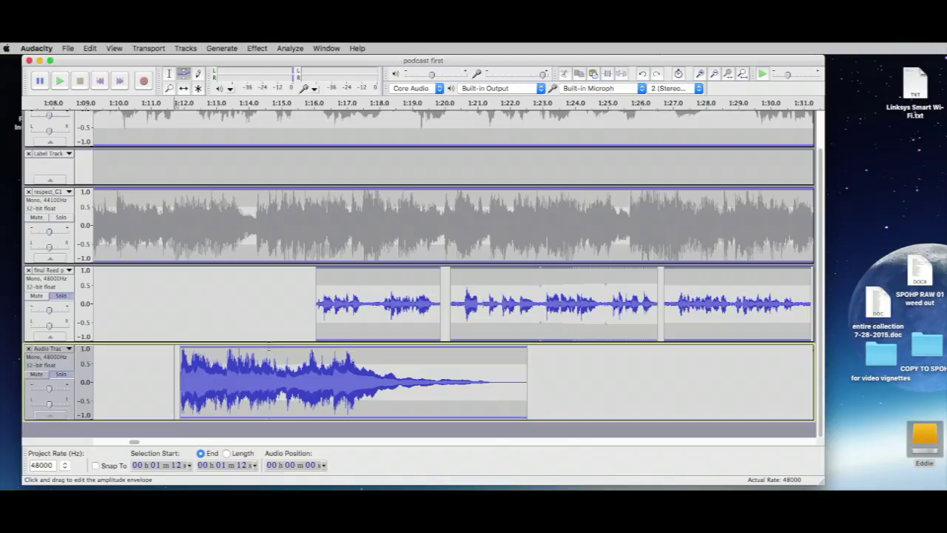
{"action": "left_click", "coordinate": [267, 337]}
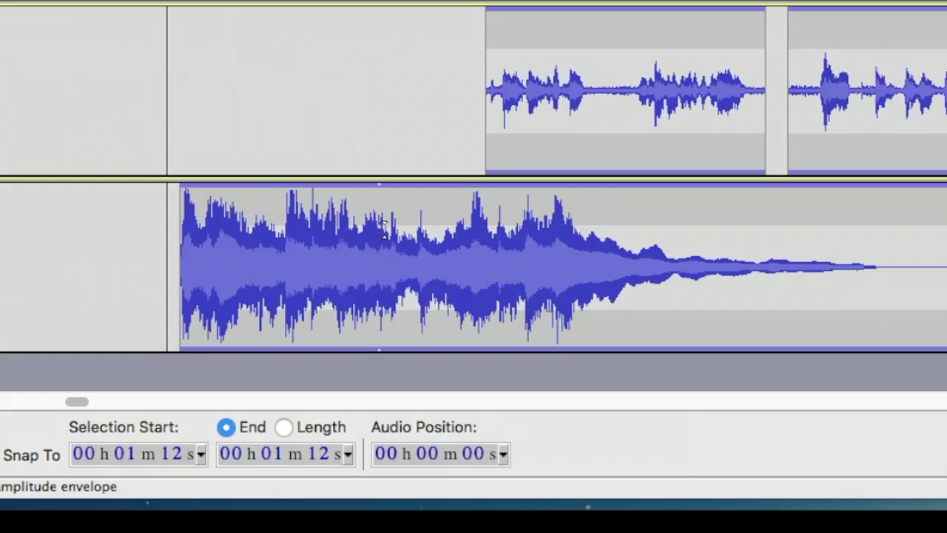
{"action": "mouse_move", "coordinate": [378, 220]}
{"action": "left_mouse_down"}
{"action": "mouse_move", "coordinate": [375, 160]}
{"action": "mouse_move", "coordinate": [381, 213]}
{"action": "left_mouse_up"}
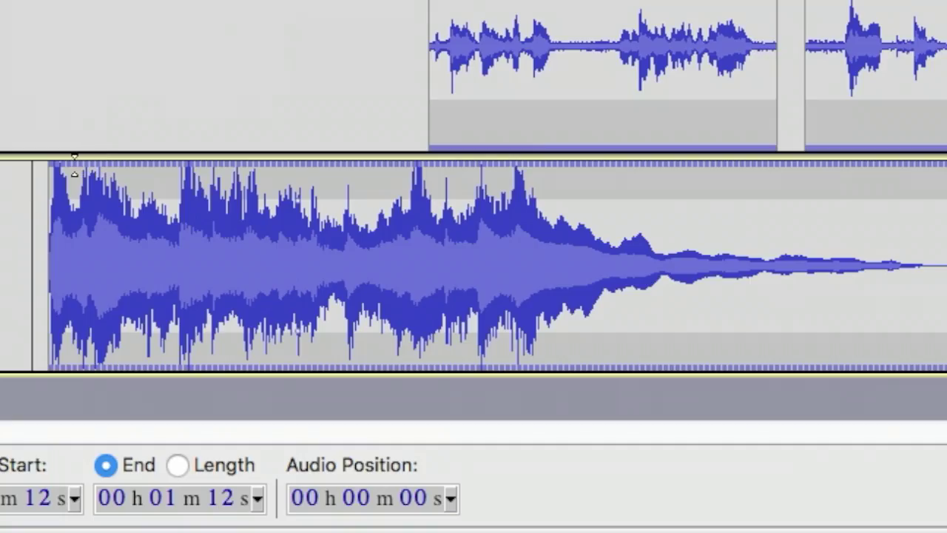
Shape the music clip's envelope into a short fade-in from 1:12, then a slightly lowered level
{"action": "left_click", "coordinate": [189, 348]}
{"action": "left_click_drag", "start_coordinate": [74, 163], "coordinate": [81, 261]}
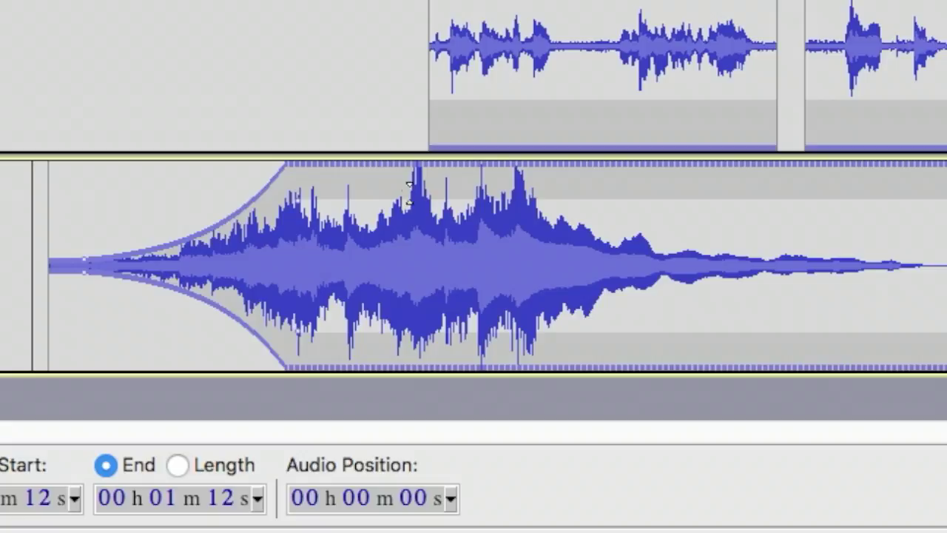
{"action": "left_click_drag", "start_coordinate": [460, 176], "coordinate": [466, 186]}
{"action": "left_click_drag", "start_coordinate": [324, 172], "coordinate": [299, 178]}
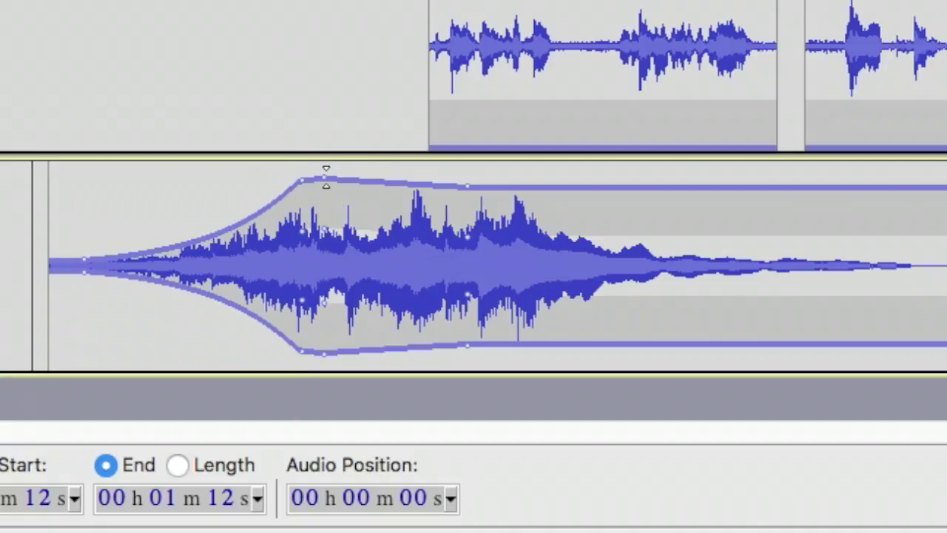
{"action": "left_click_drag", "start_coordinate": [326, 177], "coordinate": [334, 48]}
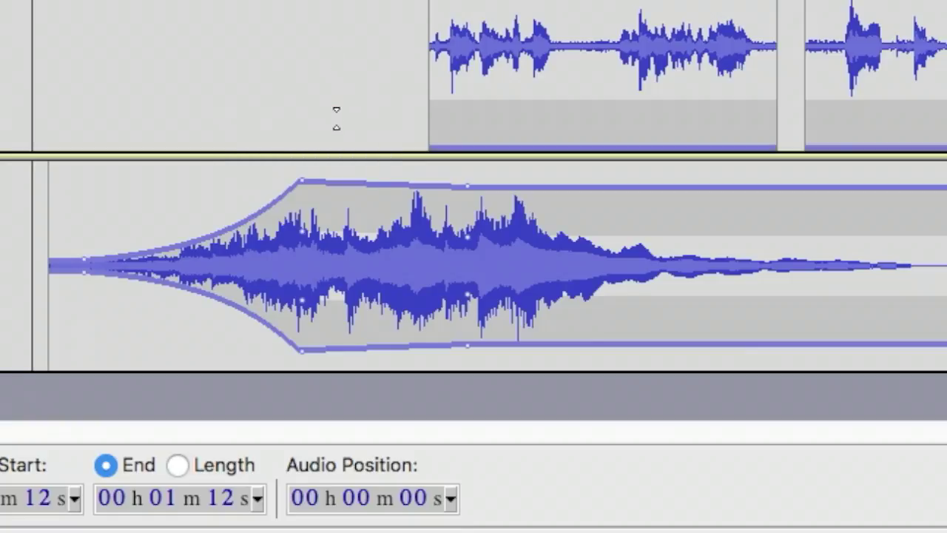
{"action": "left_click_drag", "start_coordinate": [303, 180], "coordinate": [292, 198]}
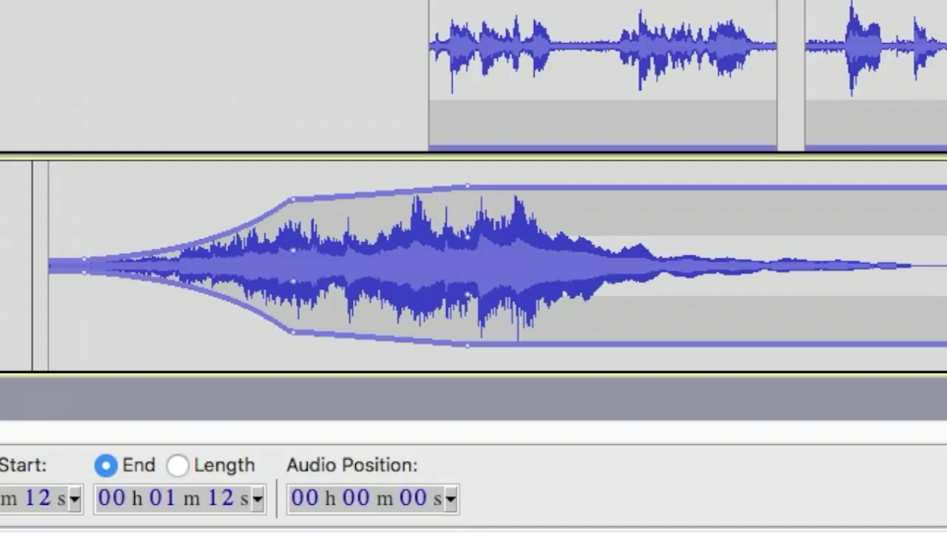
{"action": "left_click_drag", "start_coordinate": [468, 187], "coordinate": [471, 207]}
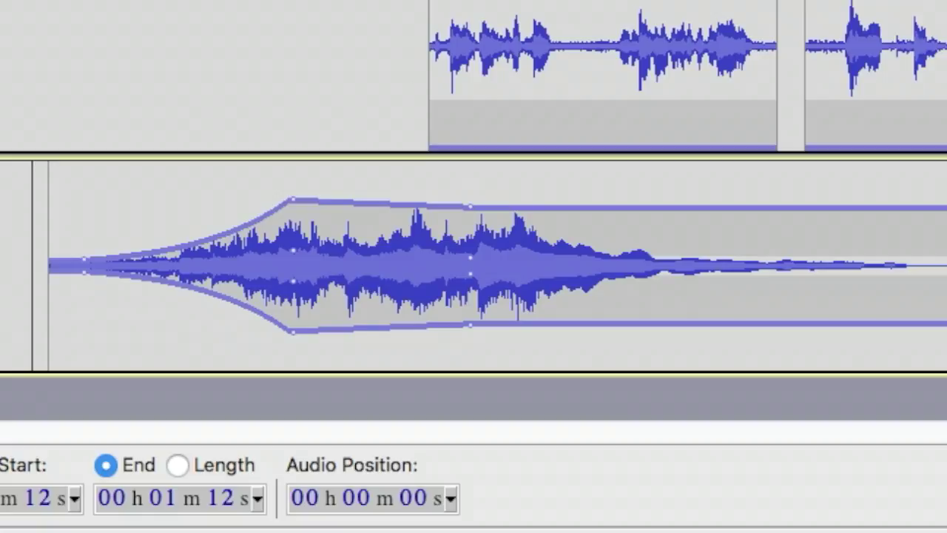
{"action": "key", "text": "F1"}
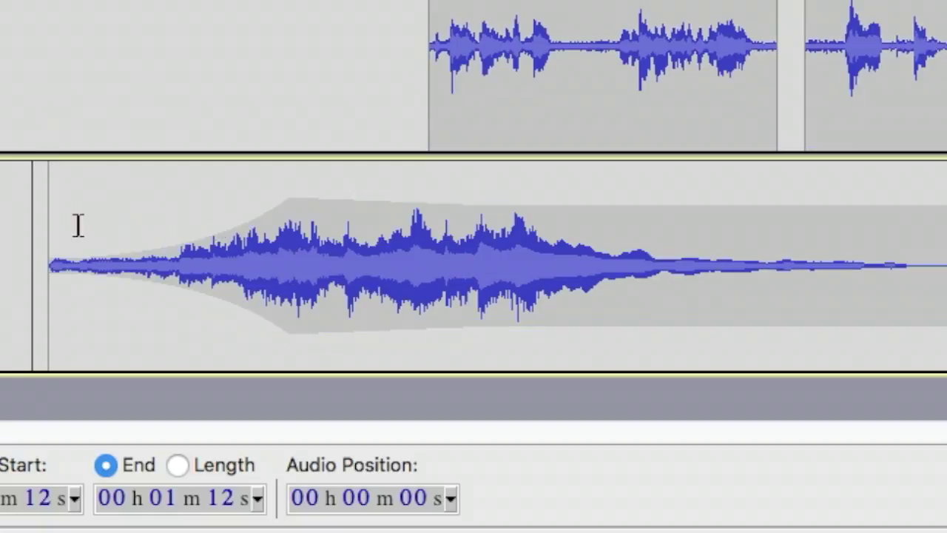
{"action": "left_click", "coordinate": [37, 229]}
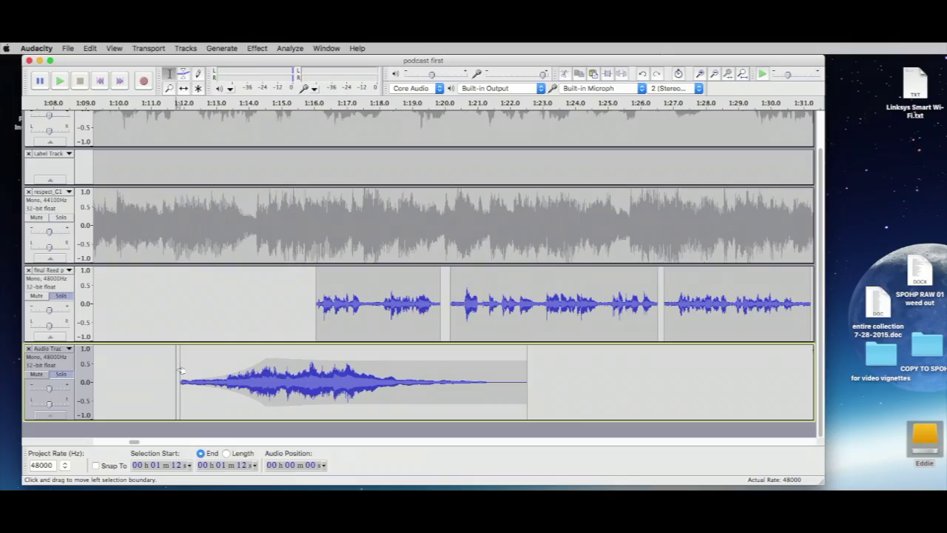
Play the fade, slide the music clip earlier to about 1:10, and replay from its start
{"action": "key", "text": "space"}
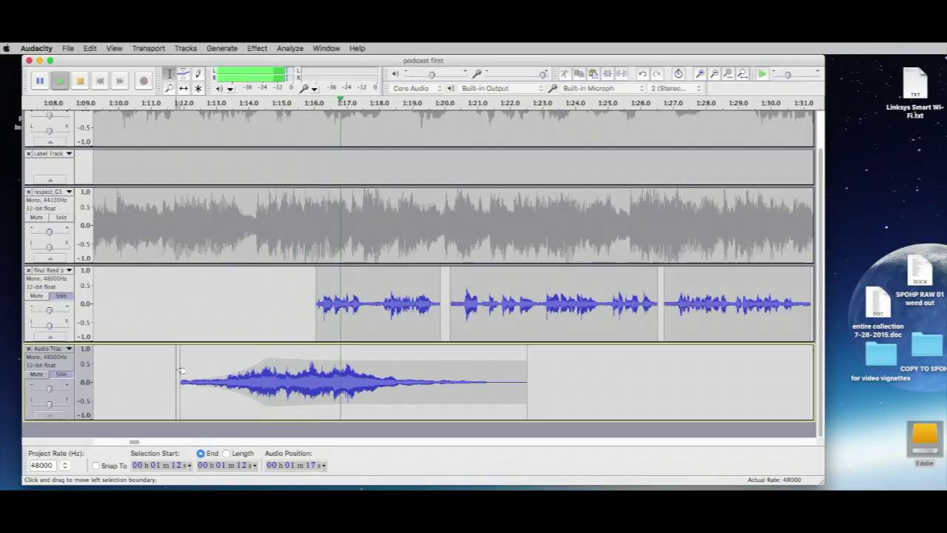
{"action": "key", "text": "space"}
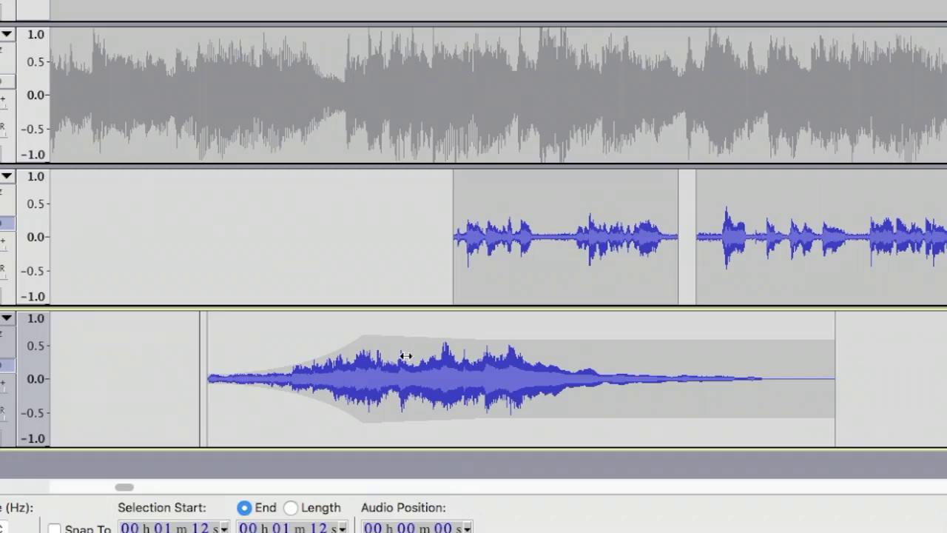
{"action": "left_click_drag", "start_coordinate": [488, 396], "coordinate": [377, 390]}
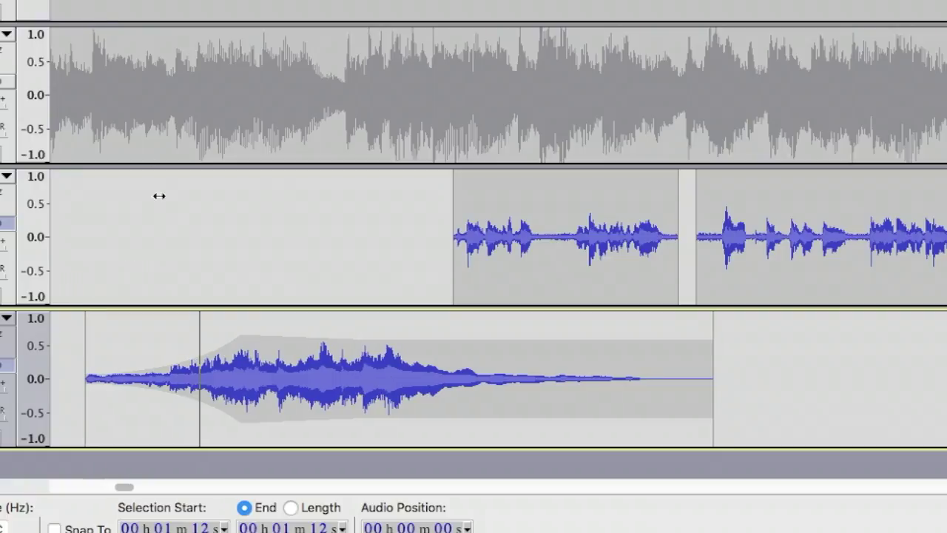
{"action": "left_click", "coordinate": [81, 365]}
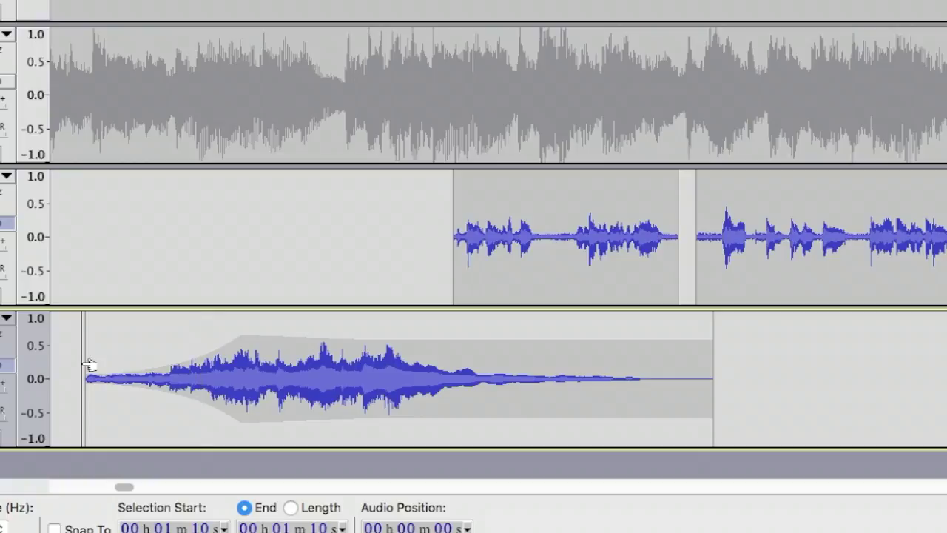
{"action": "key", "text": "space"}
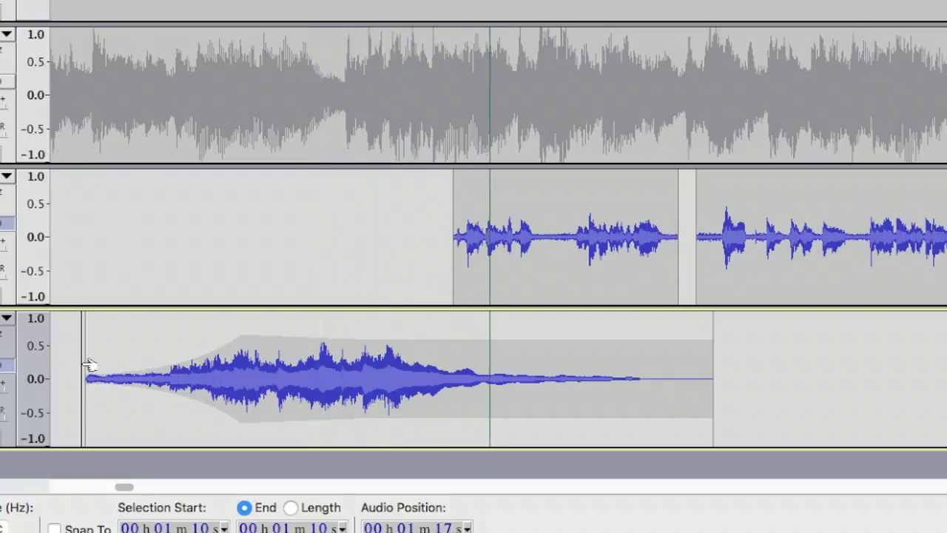
{"action": "key", "text": "space"}
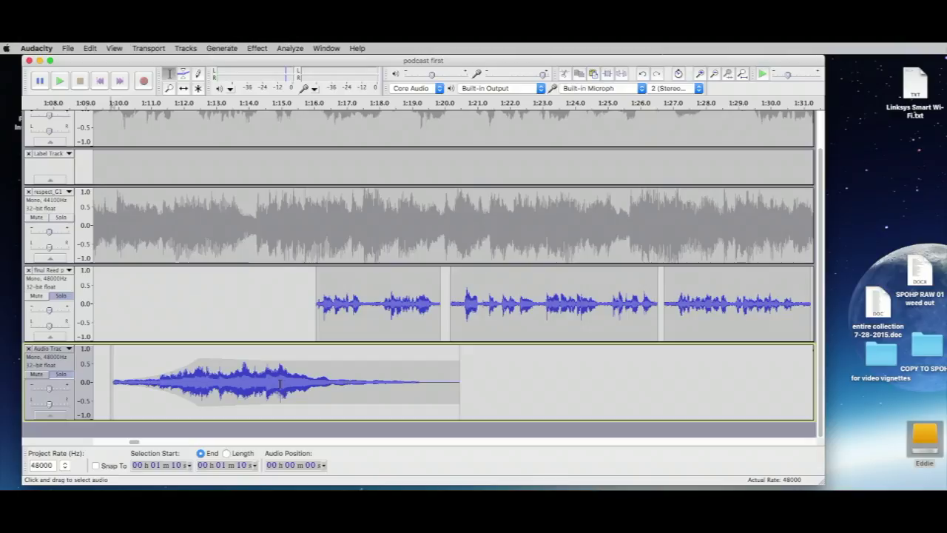
Slide the music clip later to about 1:13 and raise its envelope points to full level
{"action": "left_click", "coordinate": [184, 88]}
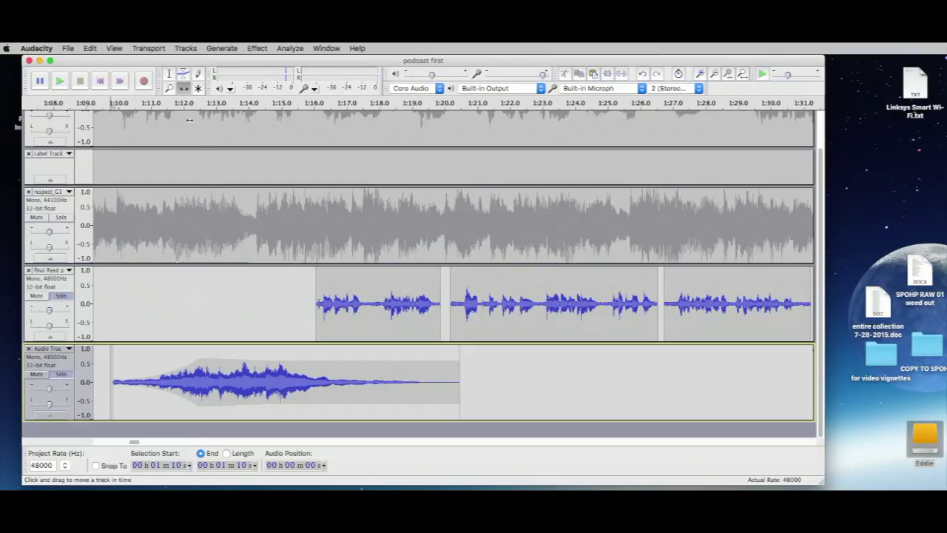
{"action": "left_click_drag", "start_coordinate": [221, 385], "coordinate": [335, 384]}
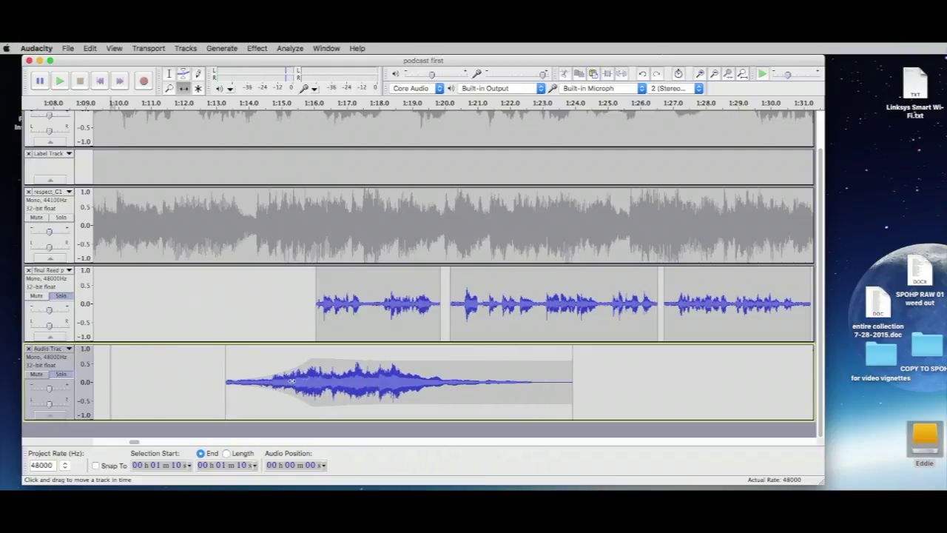
{"action": "left_click", "coordinate": [184, 73]}
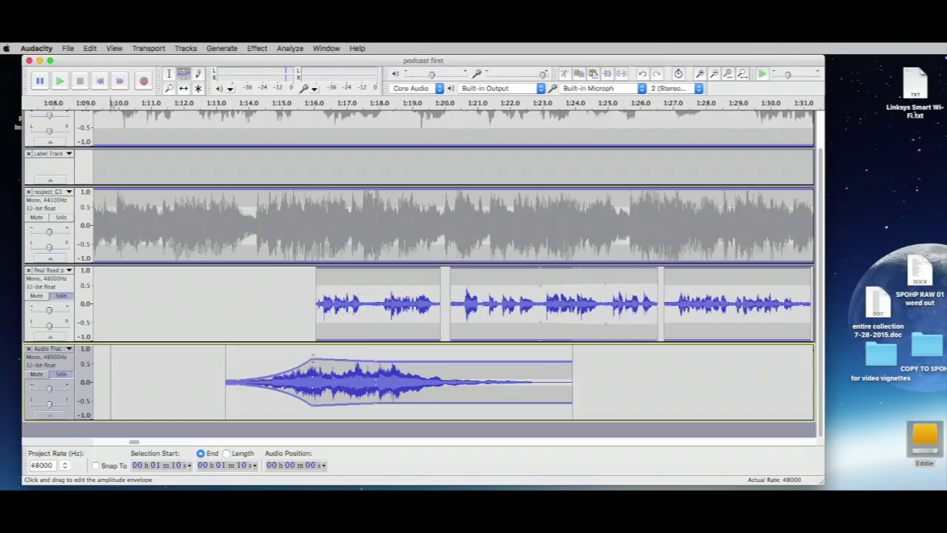
{"action": "left_click_drag", "start_coordinate": [312, 358], "coordinate": [374, 362]}
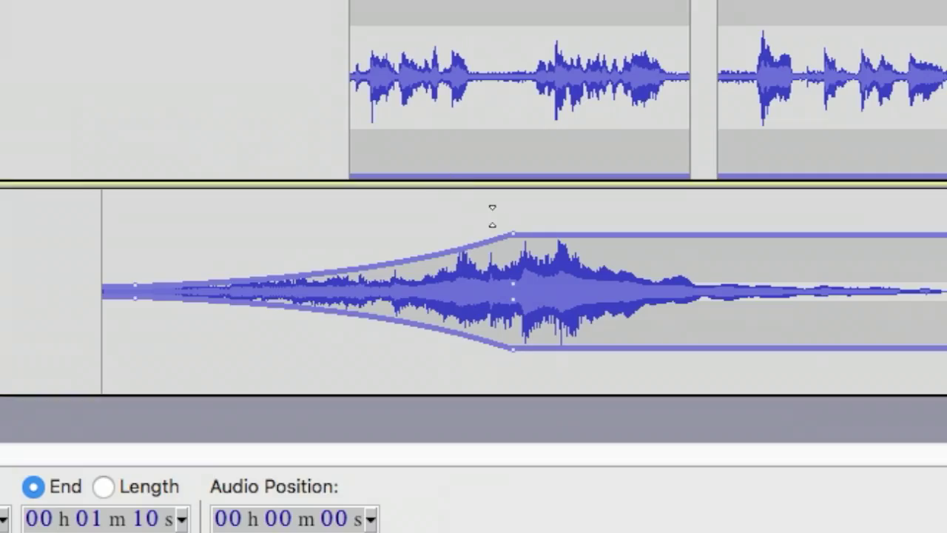
{"action": "left_click_drag", "start_coordinate": [131, 277], "coordinate": [134, 116]}
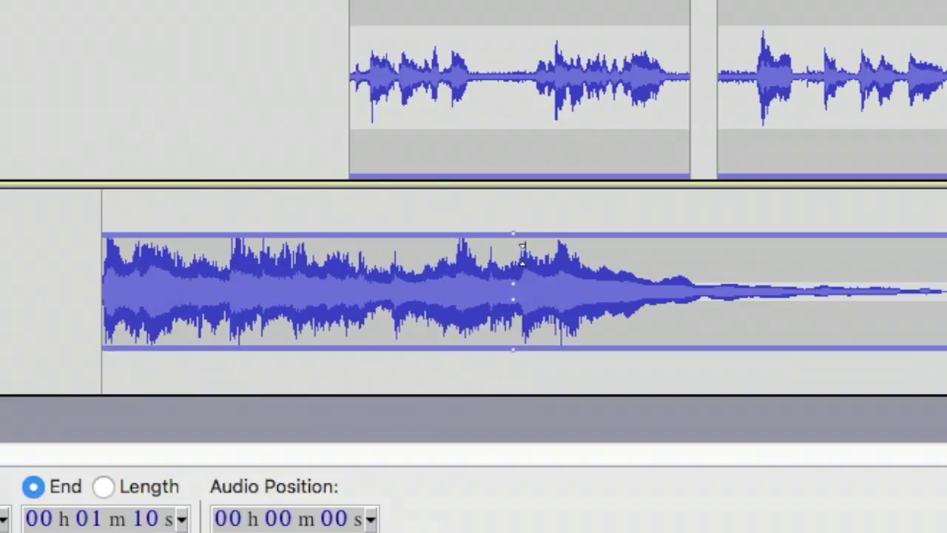
{"action": "left_click_drag", "start_coordinate": [514, 233], "coordinate": [505, 106]}
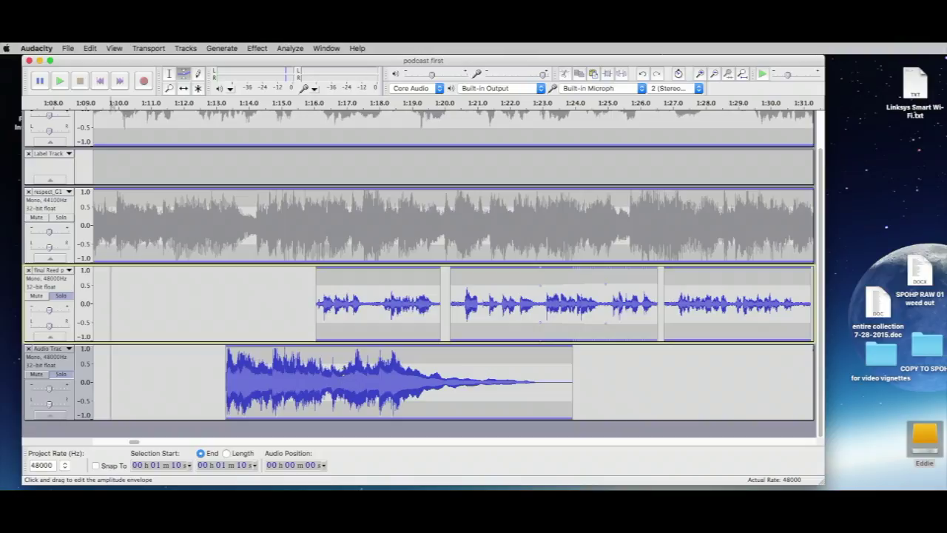
Delete the music clip's tail from 1:17 to 1:24, then play from 1:16 across the cut
{"action": "left_click", "coordinate": [169, 74]}
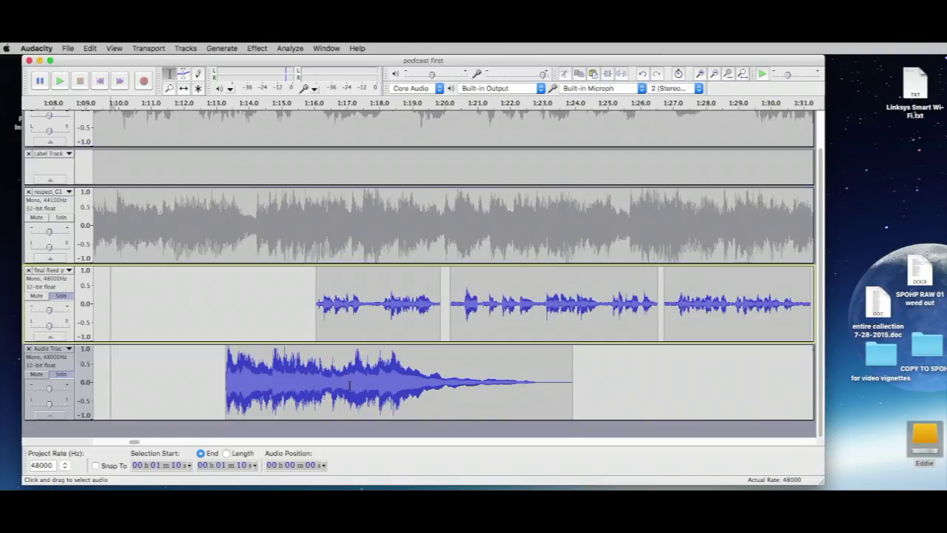
{"action": "left_click_drag", "start_coordinate": [343, 385], "coordinate": [572, 406]}
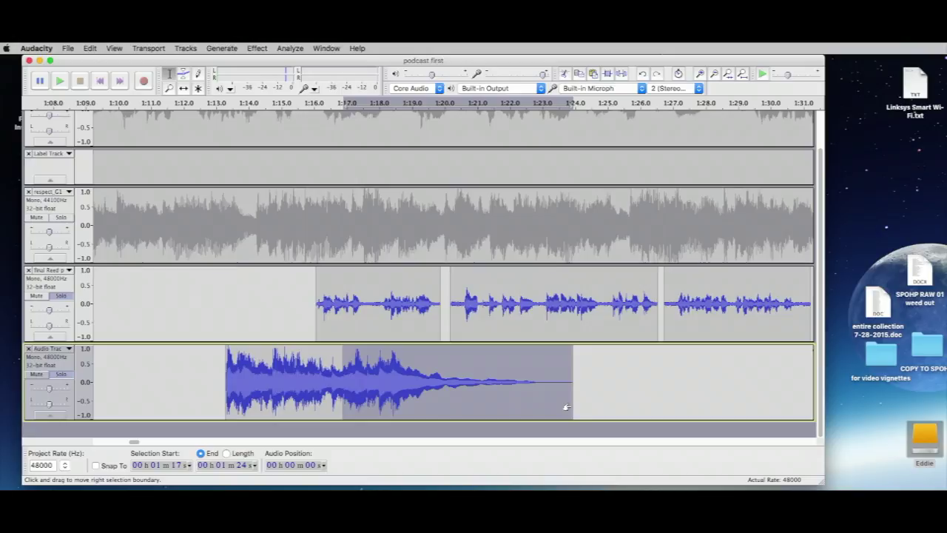
{"action": "key", "text": "Delete"}
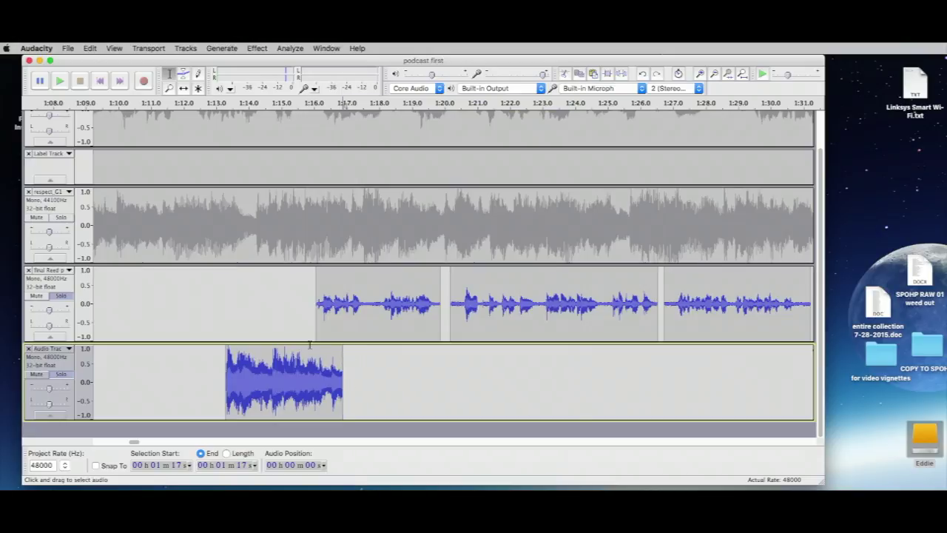
{"action": "left_click", "coordinate": [303, 384]}
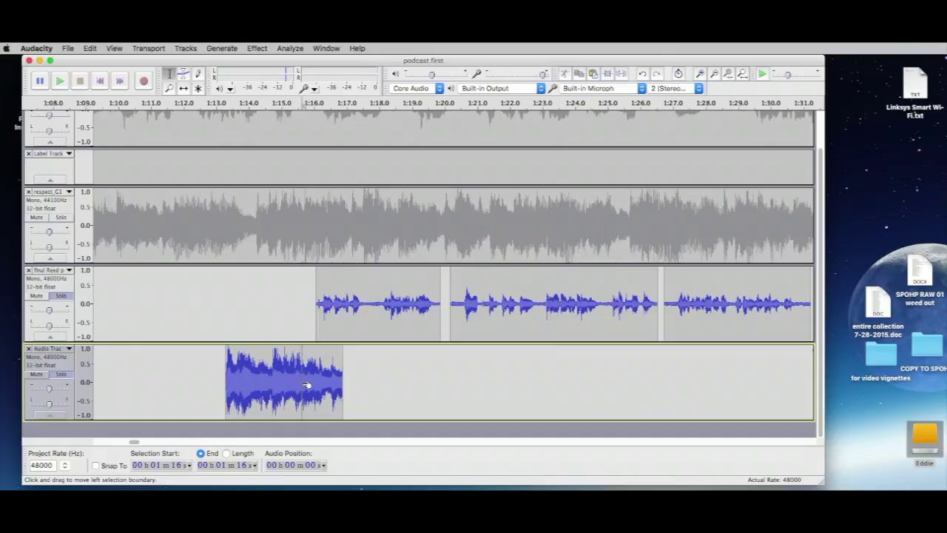
{"action": "key", "text": "space"}
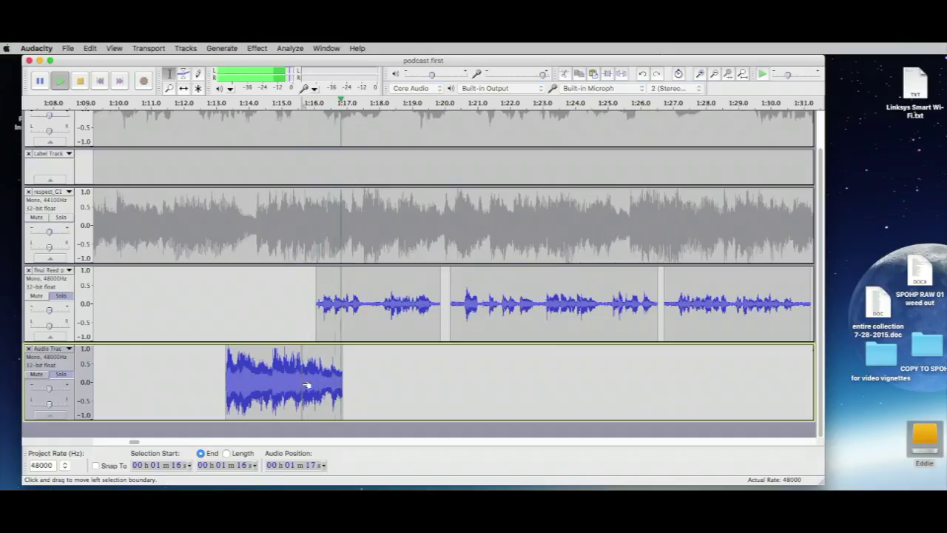
{"action": "key", "text": "space"}
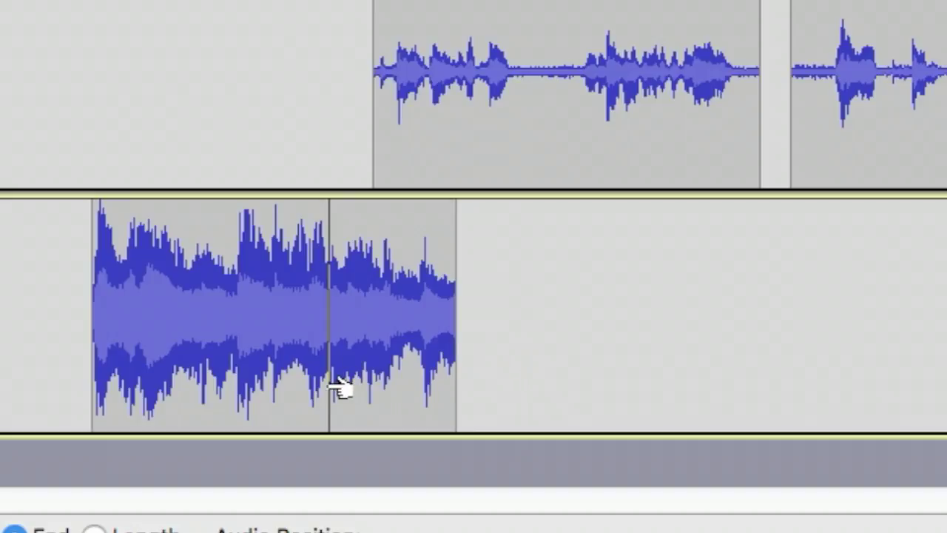
Apply Fade Out to the music clip's last stretch, about 1:15 to 1:17
{"action": "left_click_drag", "start_coordinate": [310, 385], "coordinate": [460, 381]}
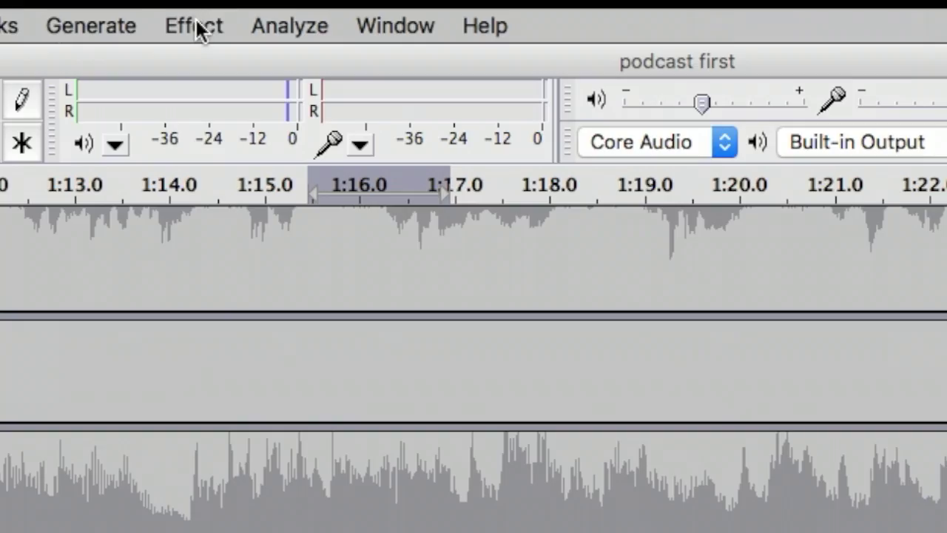
{"action": "left_click", "coordinate": [196, 24]}
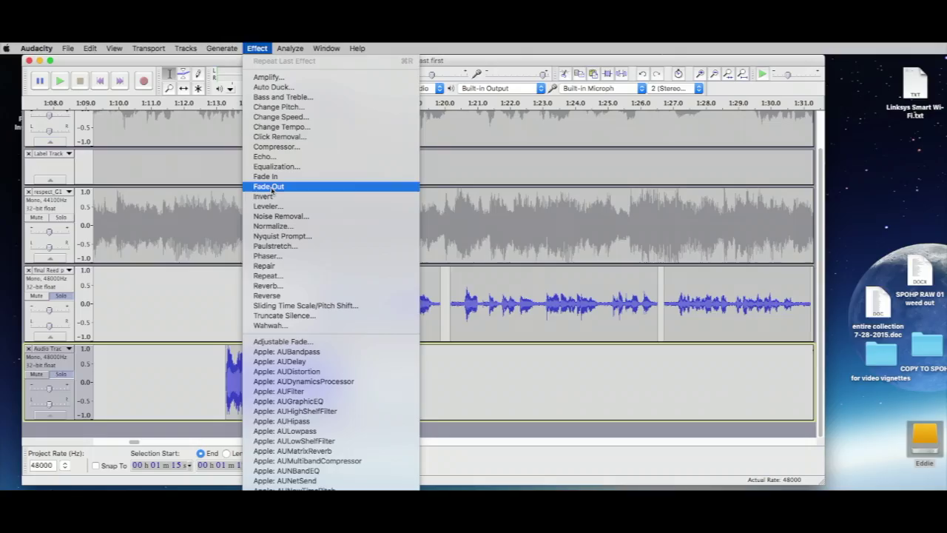
{"action": "left_click", "coordinate": [318, 429]}
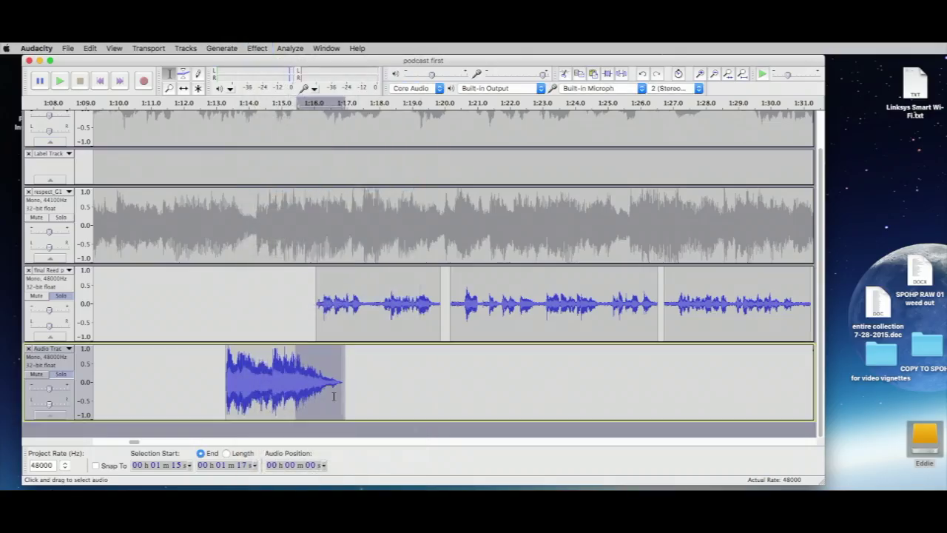
{"action": "left_click", "coordinate": [281, 378]}
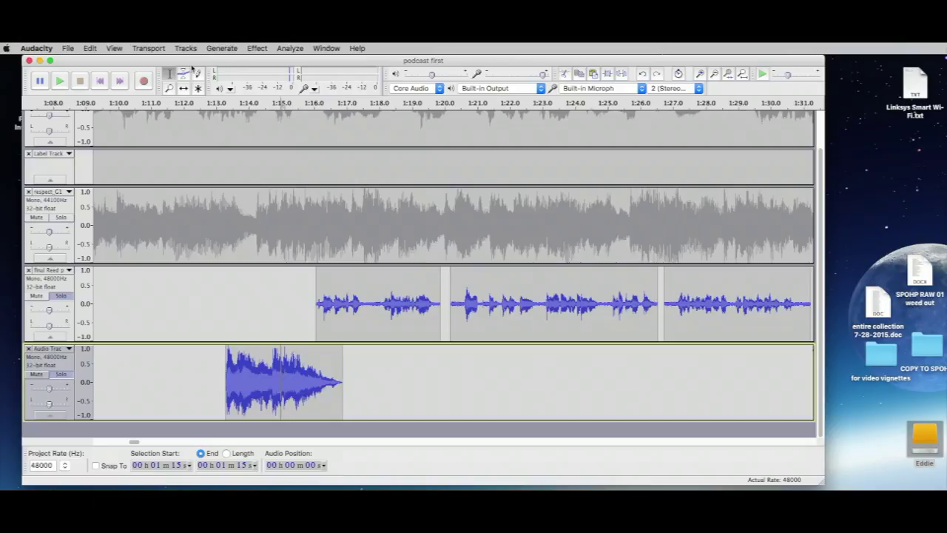
{"action": "left_click", "coordinate": [184, 88]}
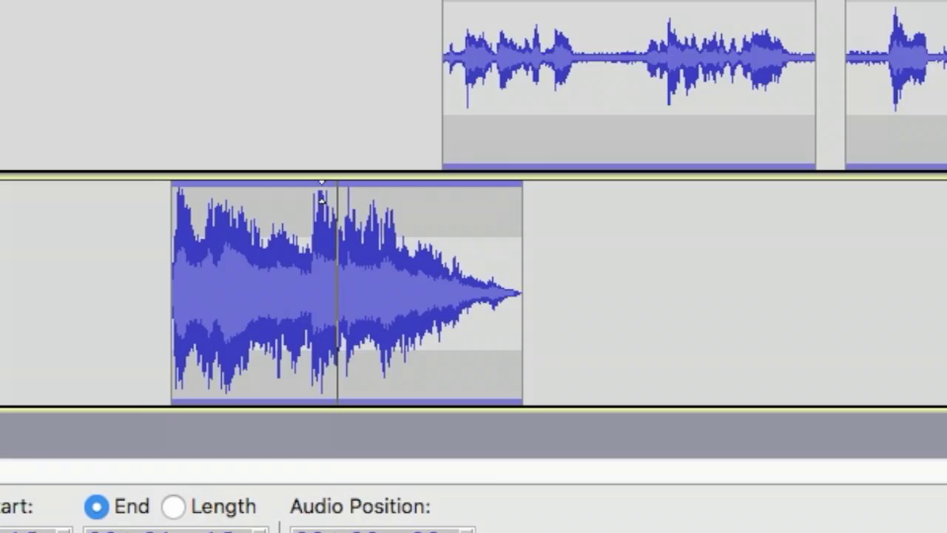
{"action": "left_click_drag", "start_coordinate": [322, 189], "coordinate": [326, 218]}
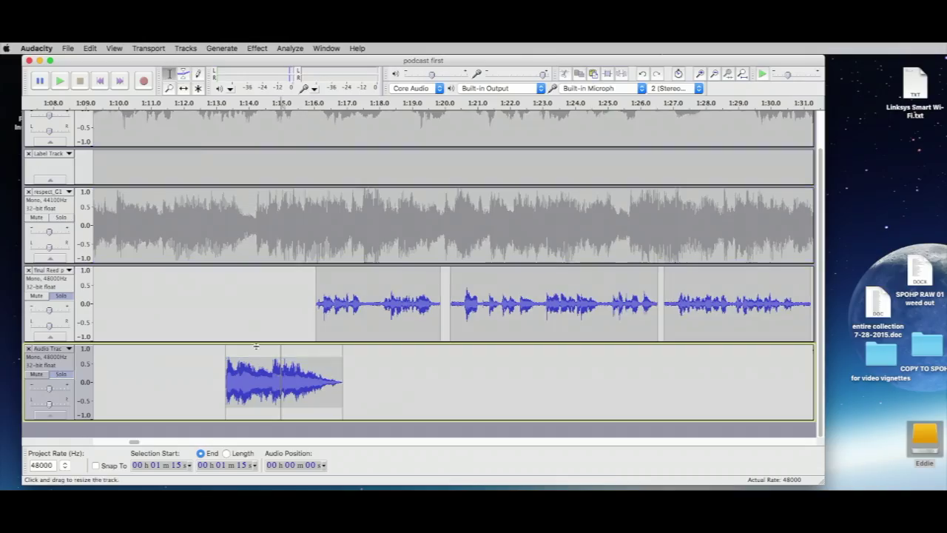
{"action": "left_click", "coordinate": [190, 152]}
{"action": "key", "text": "space"}
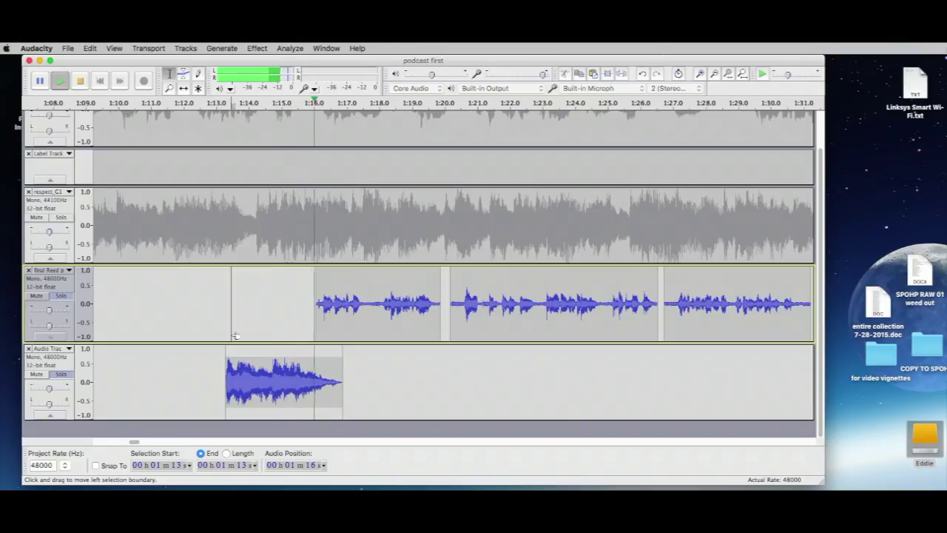
{"action": "key", "text": "space"}
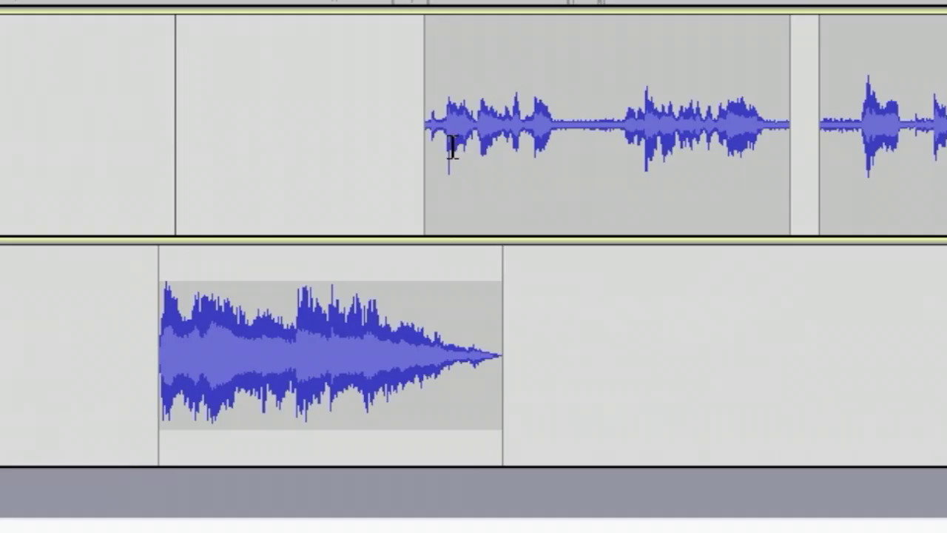
Apply Fade In to the first narration clip's opening and play across the transition
{"action": "left_click_drag", "start_coordinate": [442, 143], "coordinate": [419, 138]}
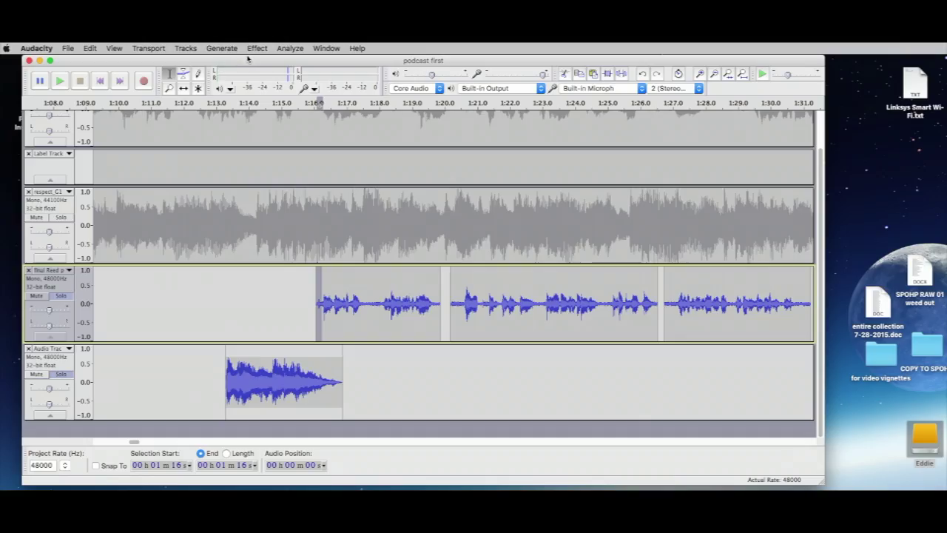
{"action": "left_click", "coordinate": [257, 48]}
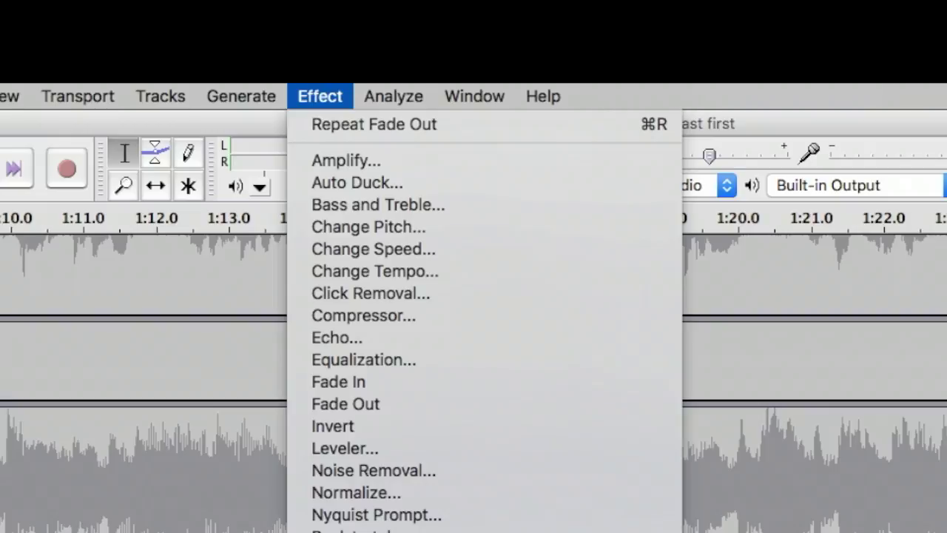
{"action": "left_click", "coordinate": [387, 390]}
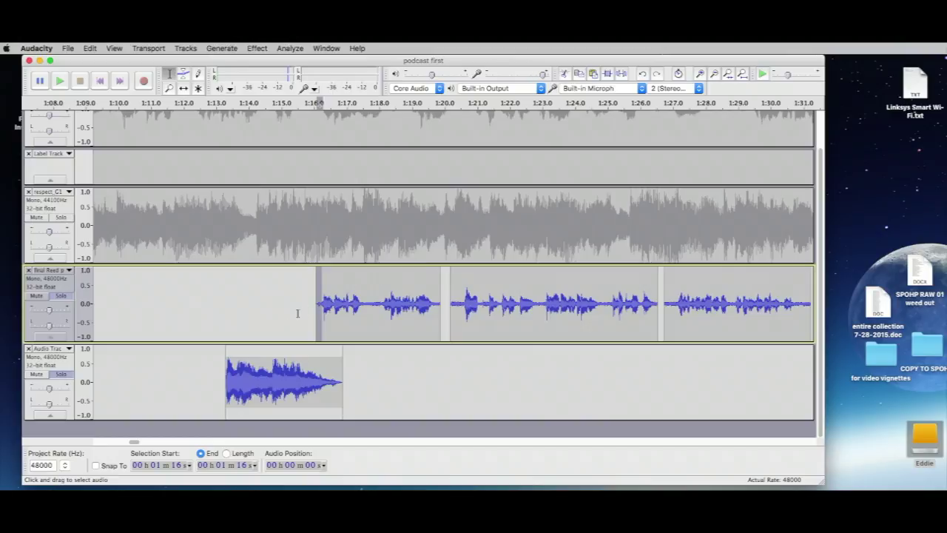
{"action": "left_click", "coordinate": [244, 328]}
{"action": "key", "text": "space"}
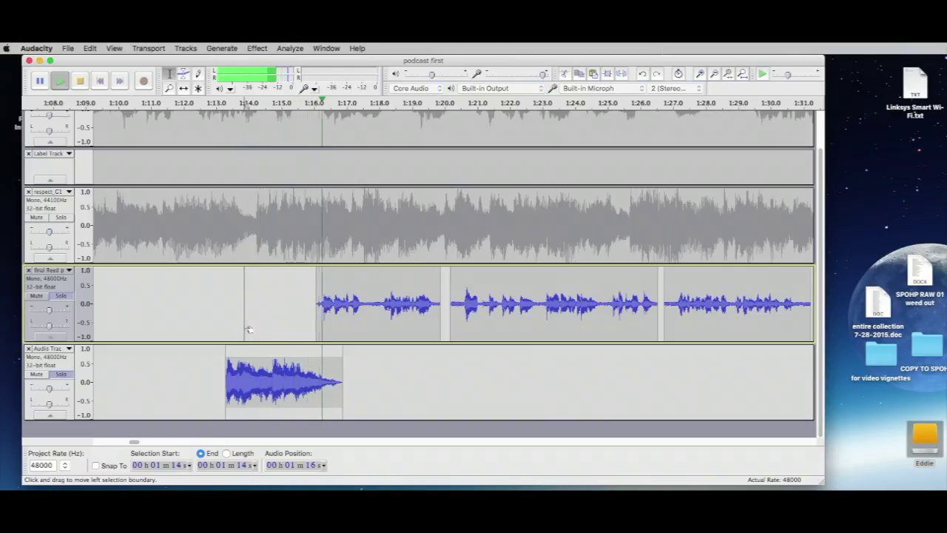
{"action": "key", "text": "space"}
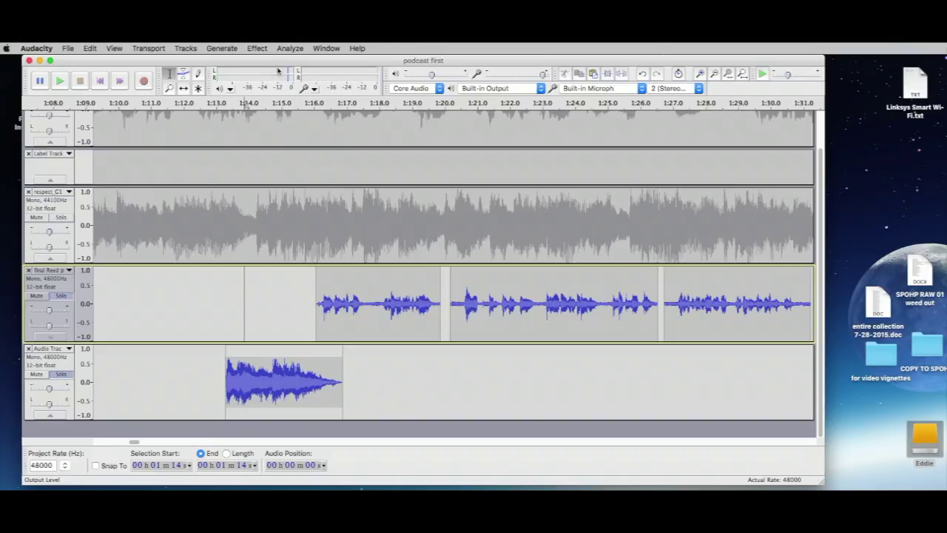
{"action": "left_click", "coordinate": [225, 364]}
{"action": "key", "text": "space"}
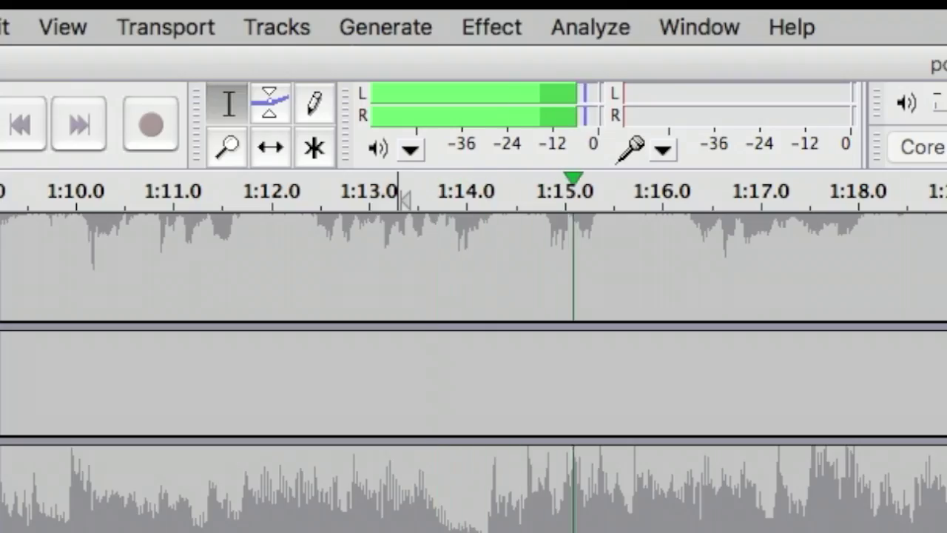
{"action": "key", "text": "space"}
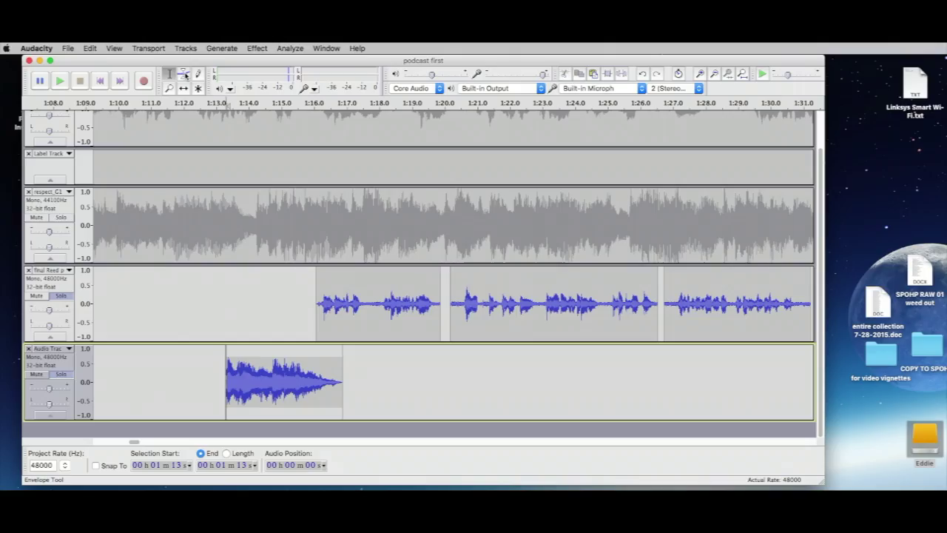
Lower the bottom music clip's envelope in two passes, replaying from about 1:13 to check levels
{"action": "left_click", "coordinate": [270, 104]}
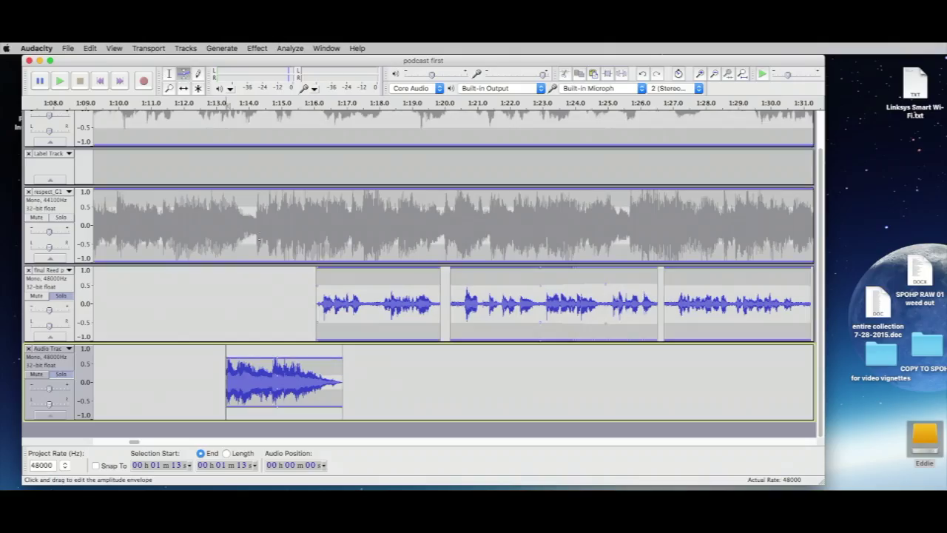
{"action": "left_click_drag", "start_coordinate": [277, 356], "coordinate": [277, 362]}
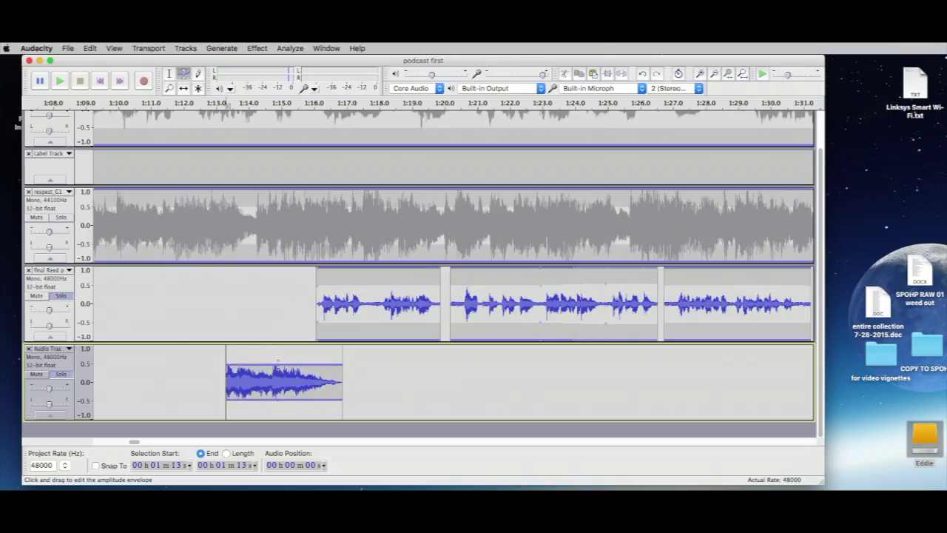
{"action": "left_click", "coordinate": [169, 74]}
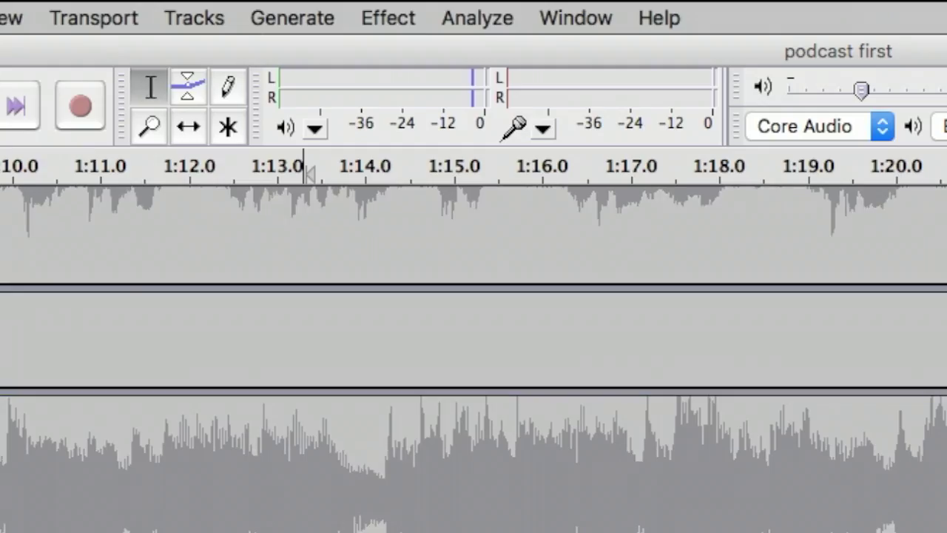
{"action": "left_click", "coordinate": [292, 171]}
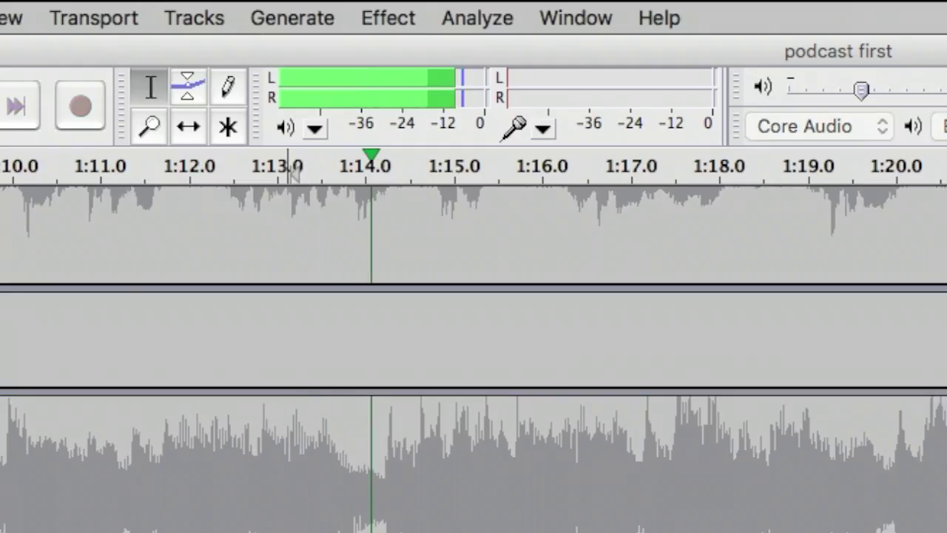
{"action": "left_click", "coordinate": [293, 172]}
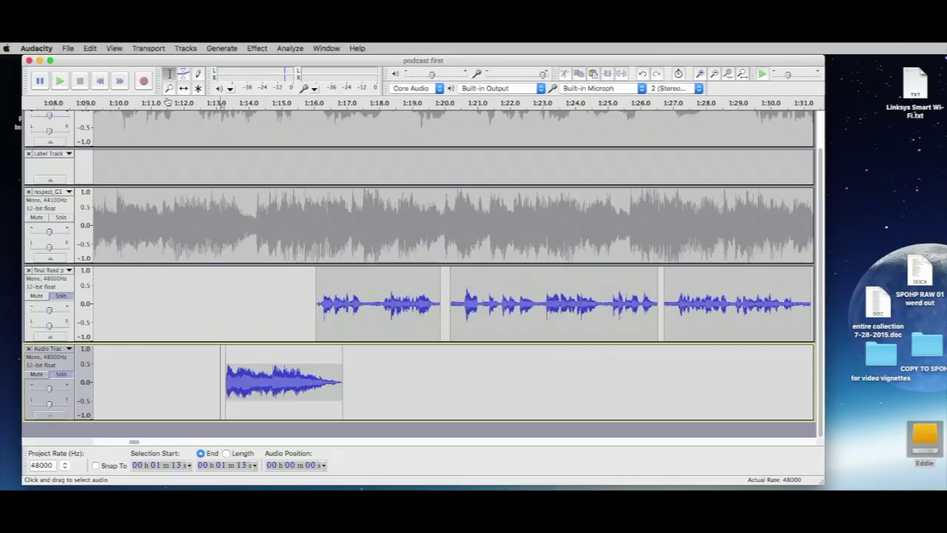
{"action": "left_click", "coordinate": [188, 126]}
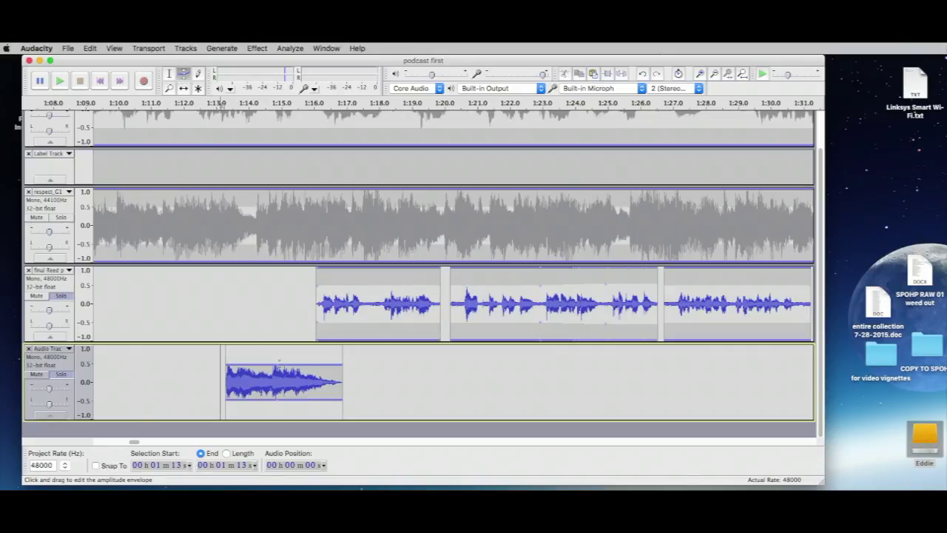
{"action": "left_click_drag", "start_coordinate": [276, 363], "coordinate": [277, 370]}
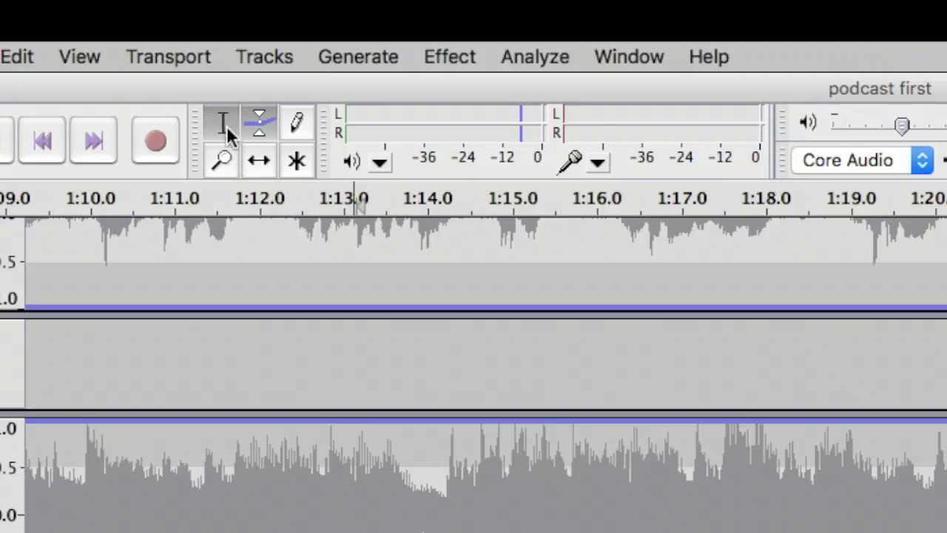
{"action": "left_click", "coordinate": [225, 124]}
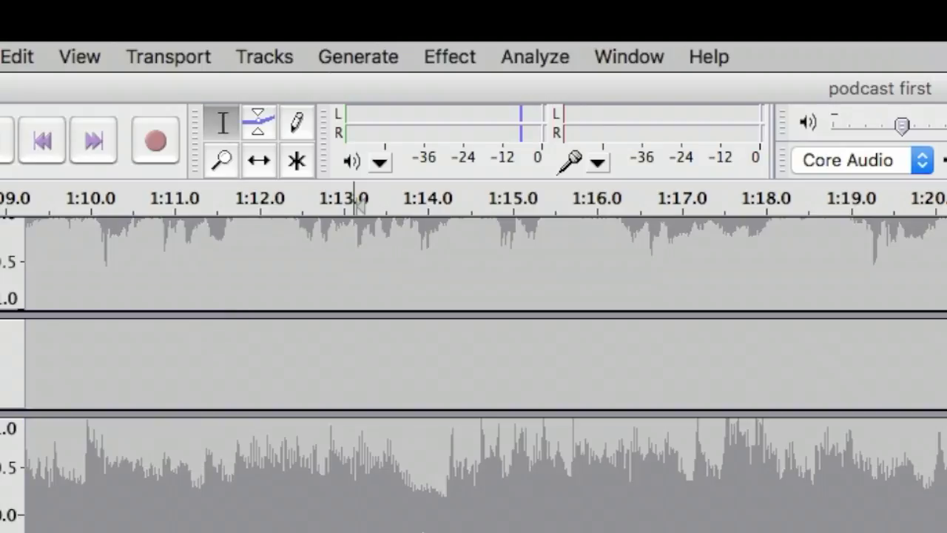
{"action": "left_click", "coordinate": [344, 204]}
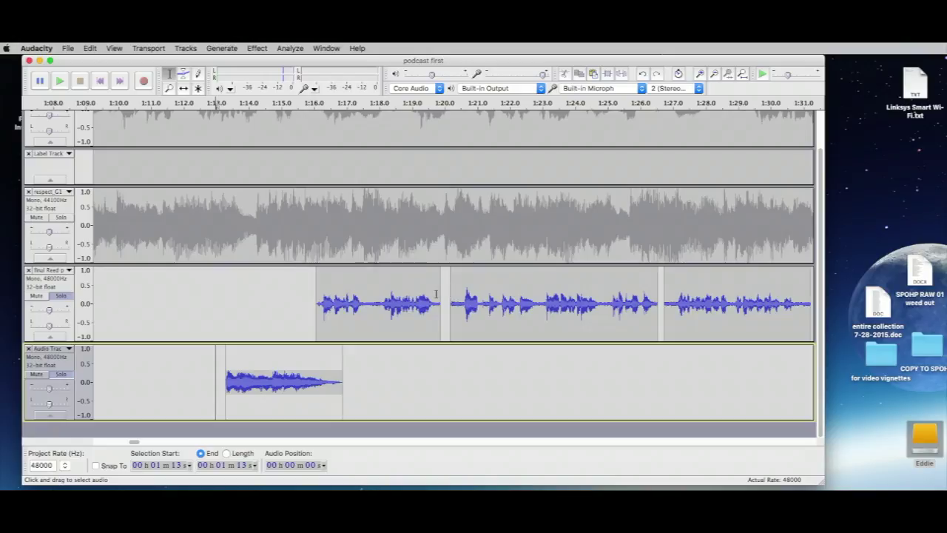
{"action": "left_click", "coordinate": [183, 87]}
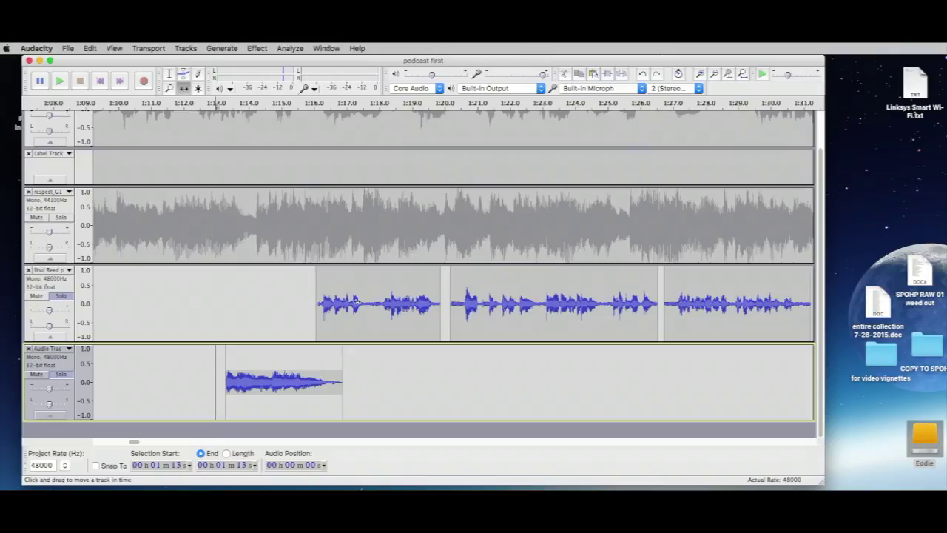
{"action": "left_click_drag", "start_coordinate": [355, 300], "coordinate": [449, 306]}
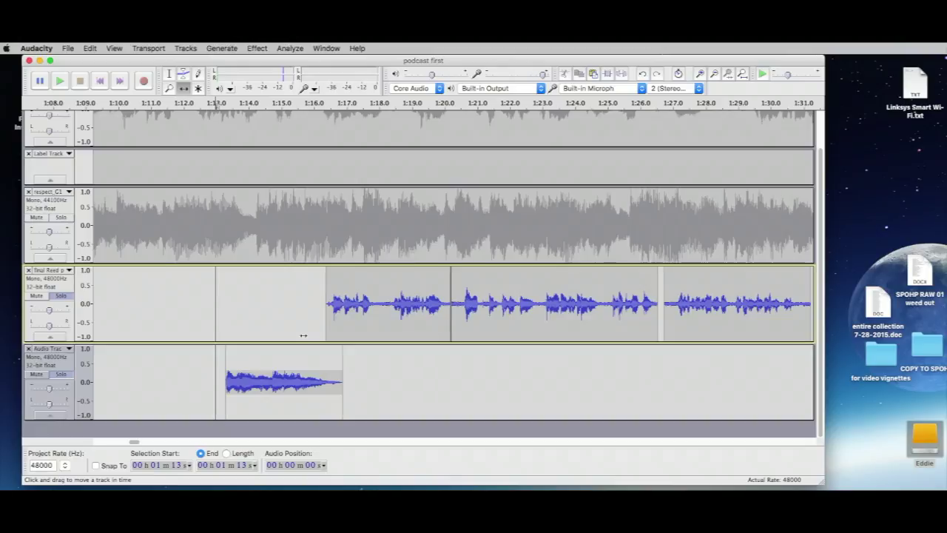
{"action": "left_click", "coordinate": [169, 74]}
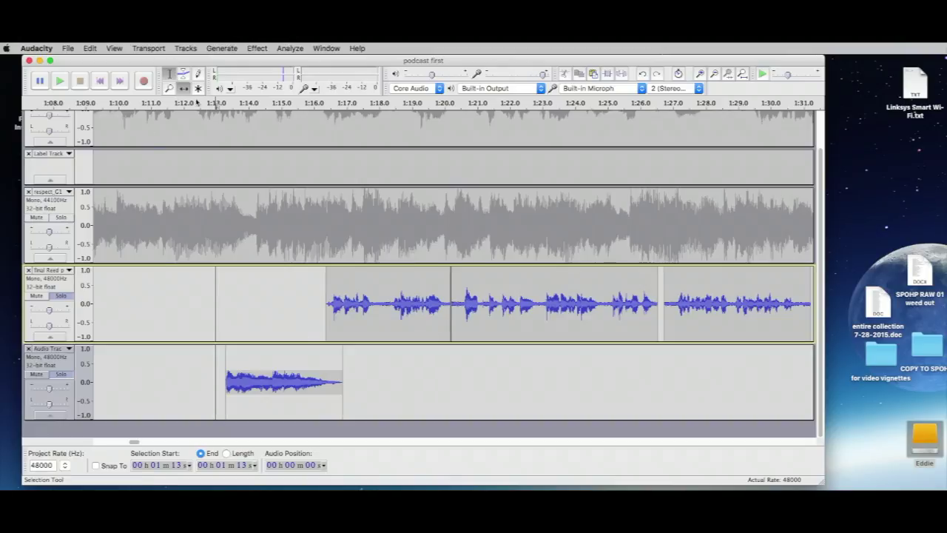
{"action": "left_click", "coordinate": [421, 316]}
{"action": "key", "text": "space"}
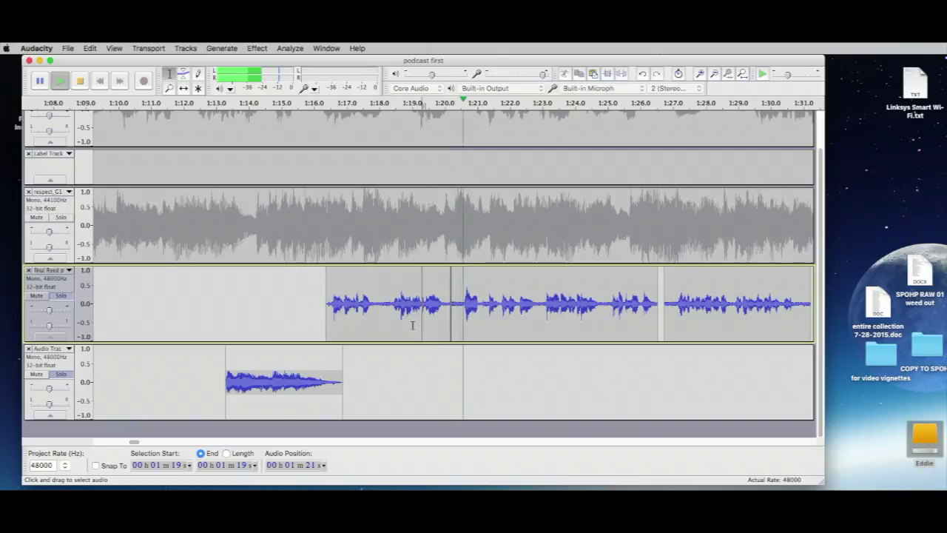
{"action": "key", "text": "space"}
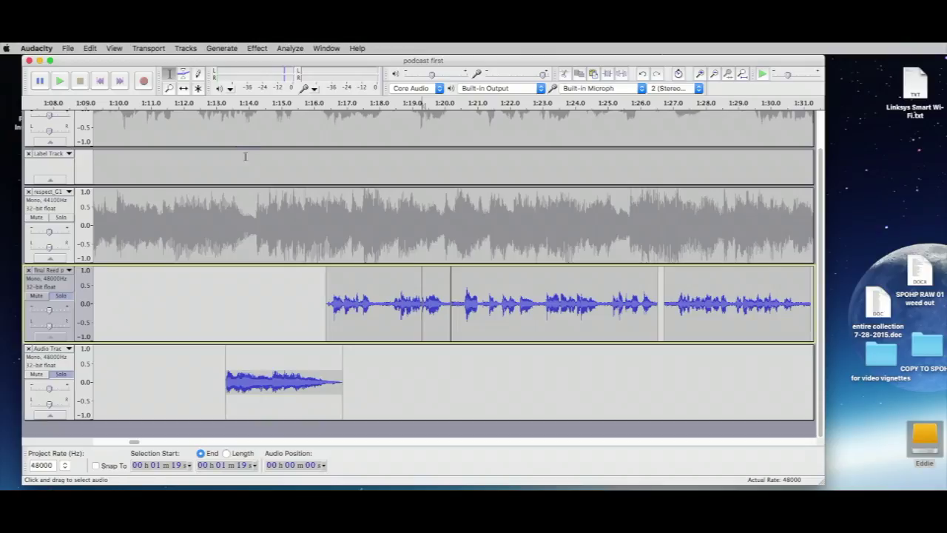
{"action": "left_click", "coordinate": [184, 88]}
{"action": "left_click_drag", "start_coordinate": [404, 303], "coordinate": [378, 304]}
{"action": "left_click", "coordinate": [170, 75]}
{"action": "left_click", "coordinate": [361, 296]}
{"action": "key", "text": "space"}
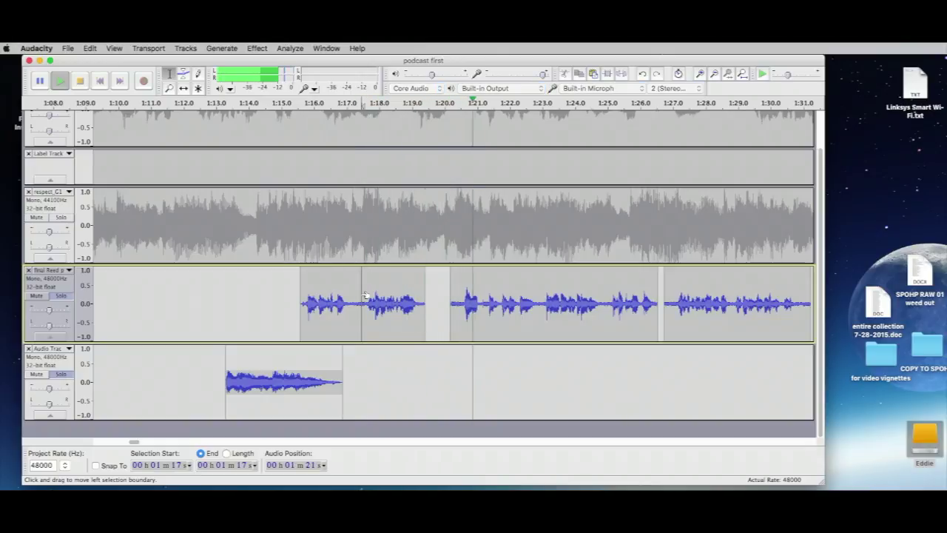
{"action": "key", "text": "space"}
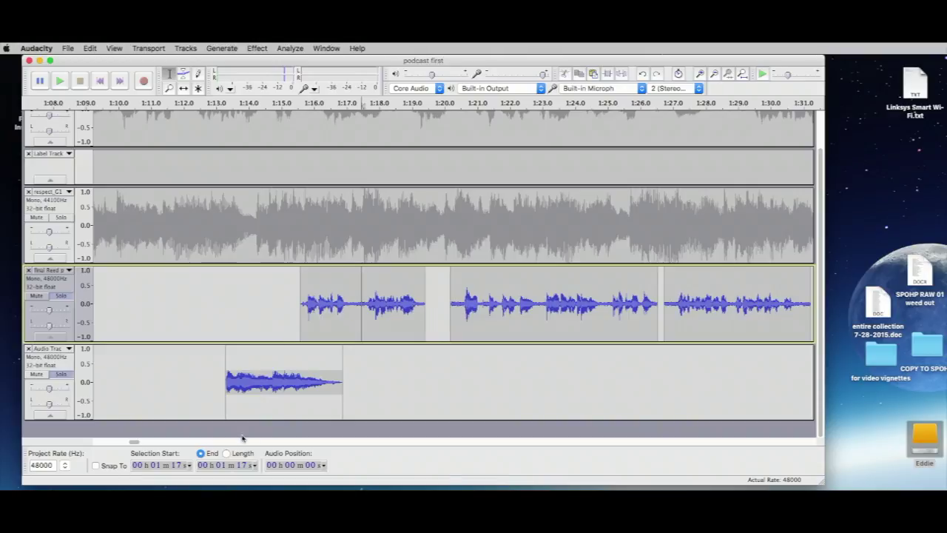
{"action": "left_click_drag", "start_coordinate": [133, 442], "coordinate": [140, 442]}
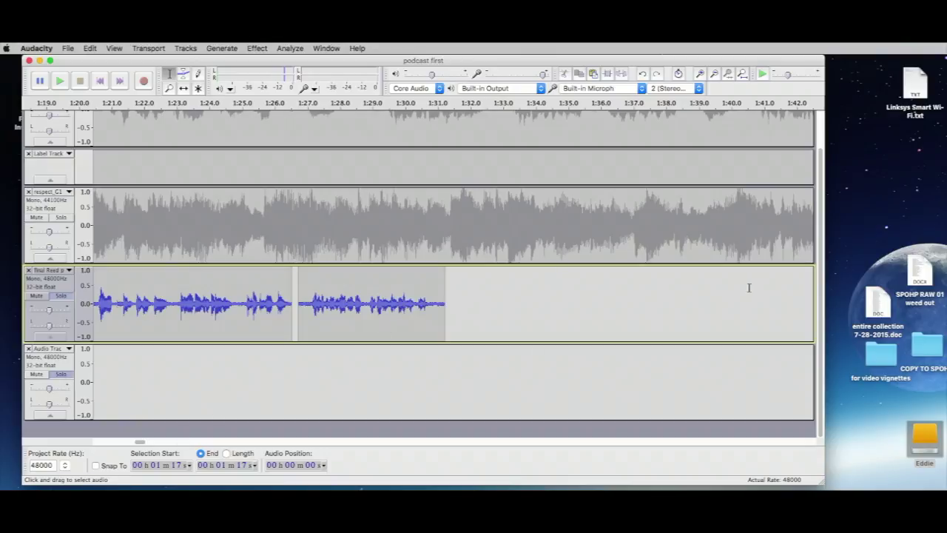
Copy about a second of interview audio at 1:28 and paste it into the bottom track at 1:26
{"action": "left_click_drag", "start_coordinate": [821, 296], "coordinate": [819, 201]}
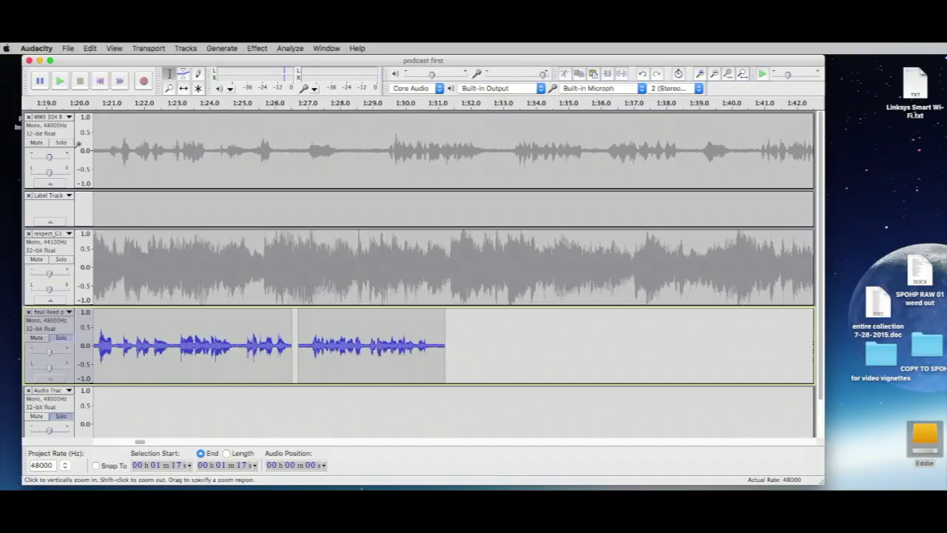
{"action": "left_click", "coordinate": [344, 156]}
{"action": "left_click_drag", "start_coordinate": [348, 158], "coordinate": [391, 161]}
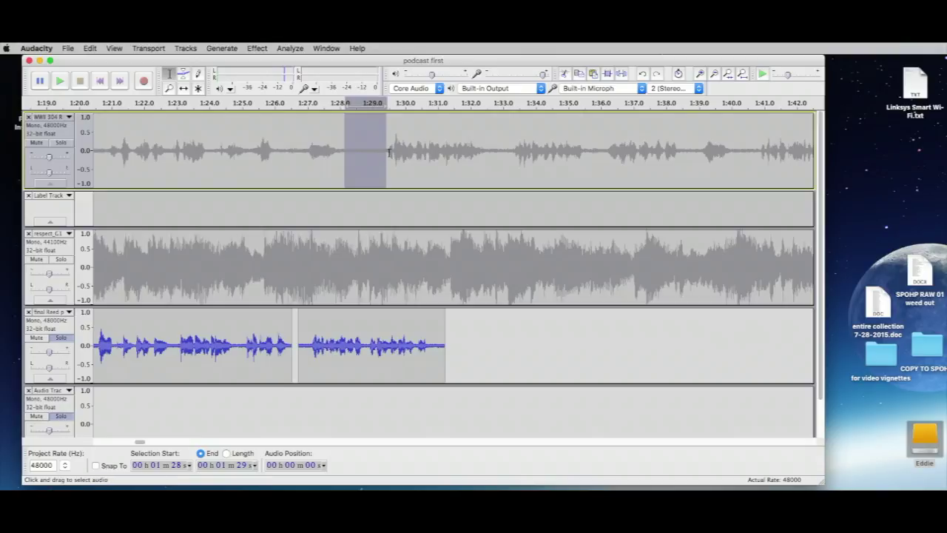
{"action": "scroll", "coordinate": [274, 411], "scroll_direction": "down", "scroll_amount": 2}
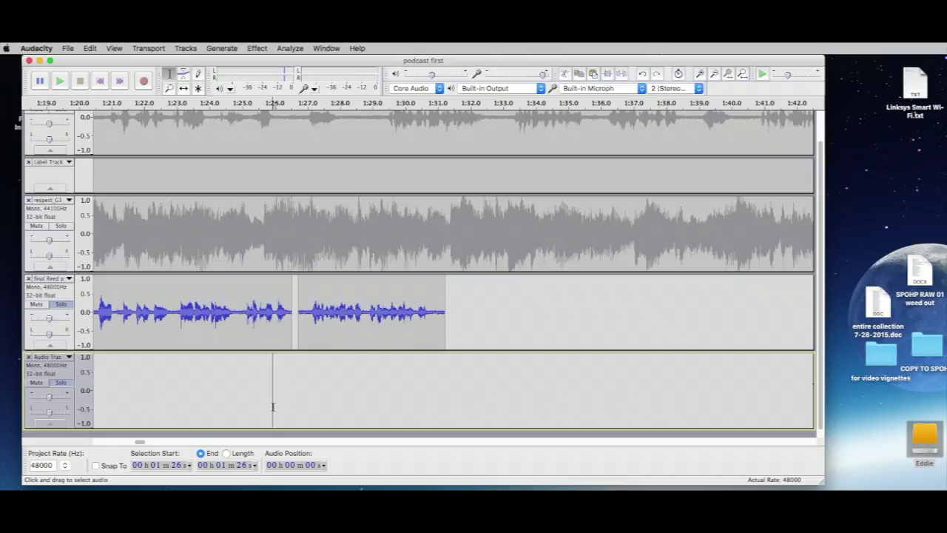
{"action": "left_click", "coordinate": [273, 406]}
{"action": "key", "text": "cmd+v"}
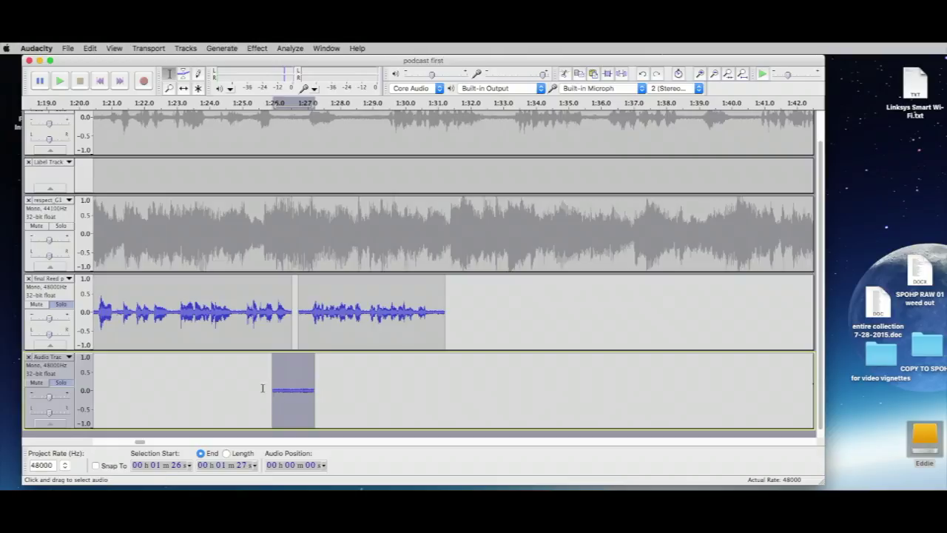
Preview the pasted snippet and delete its unwanted opening
{"action": "left_click", "coordinate": [264, 390]}
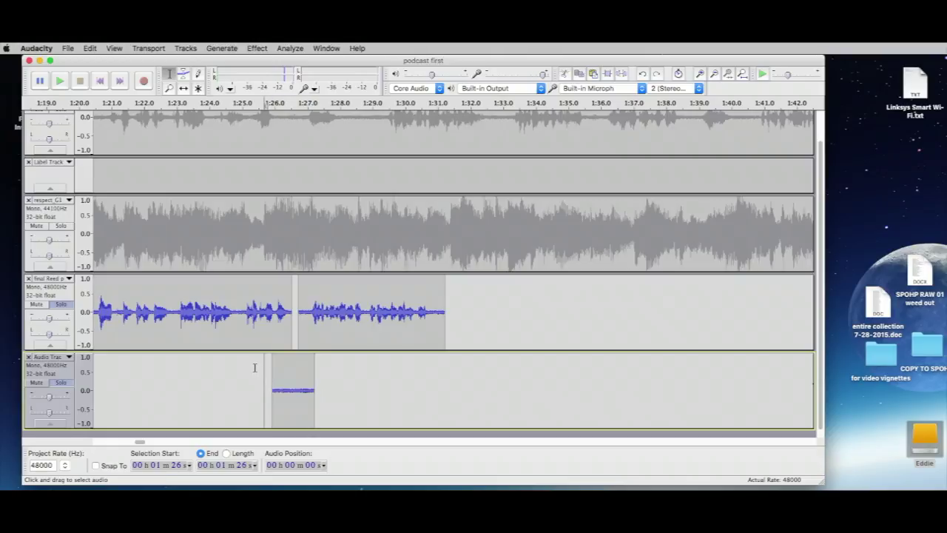
{"action": "key", "text": "space"}
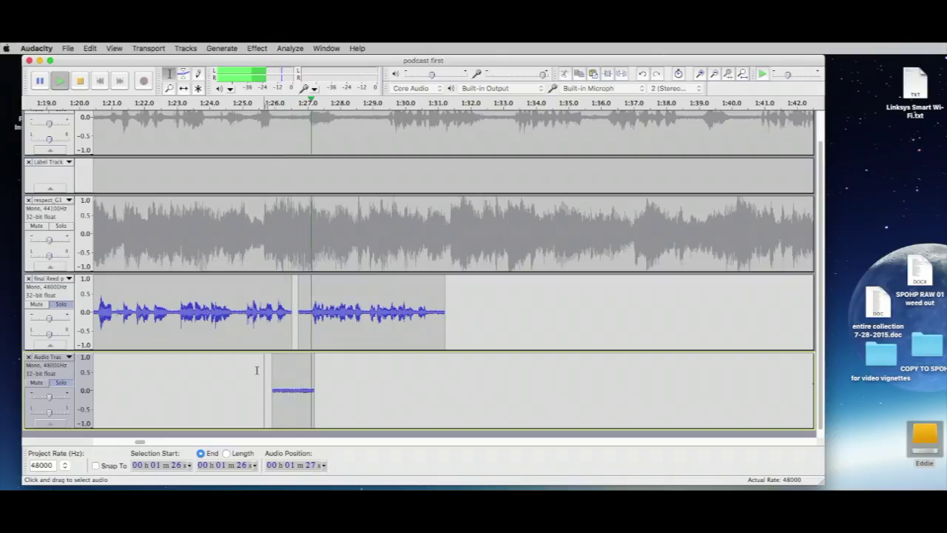
{"action": "key", "text": "space"}
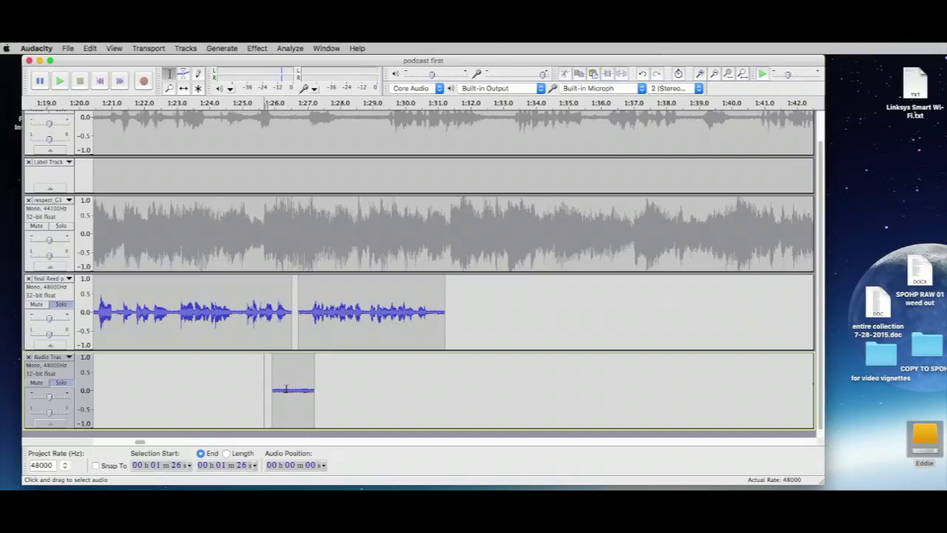
{"action": "left_click_drag", "start_coordinate": [286, 390], "coordinate": [271, 390]}
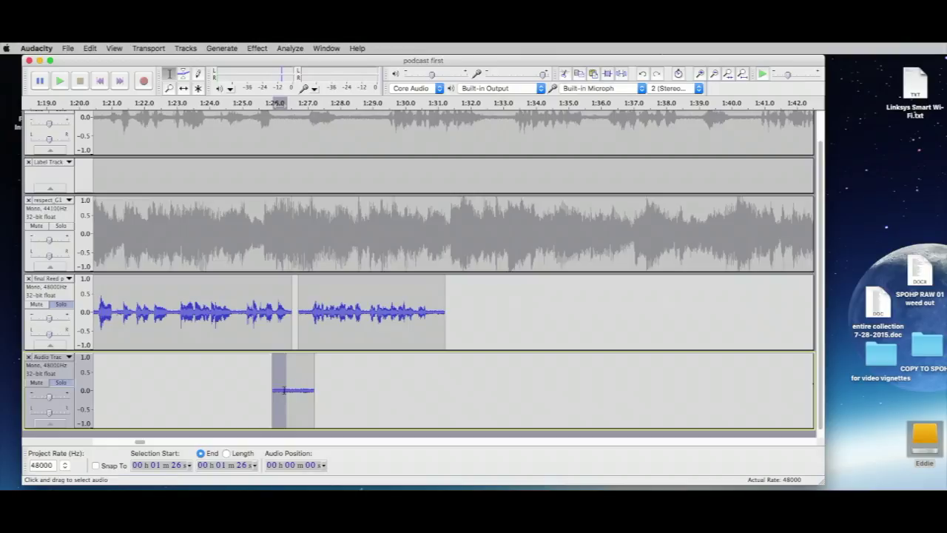
{"action": "key", "text": "Delete"}
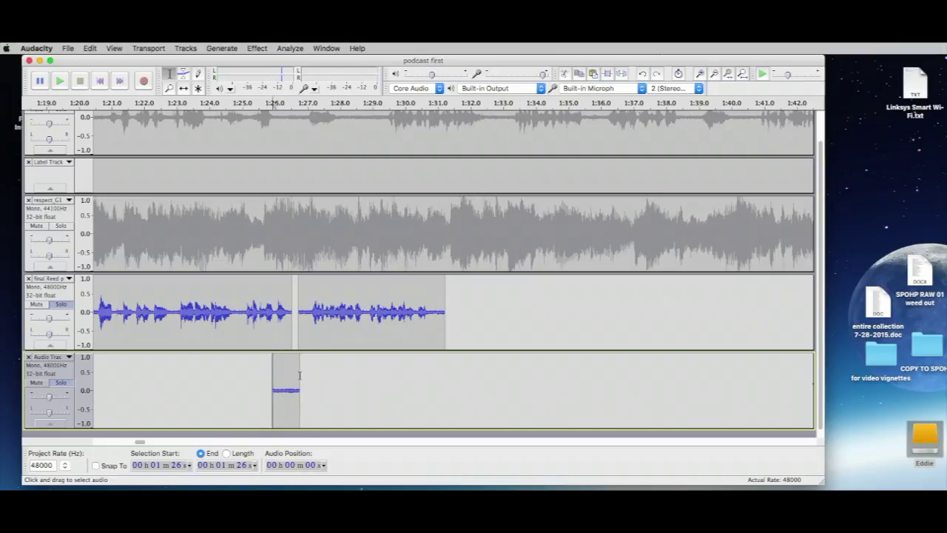
Slide the trimmed snippet slightly later and play it from just before its start
{"action": "left_click", "coordinate": [184, 88]}
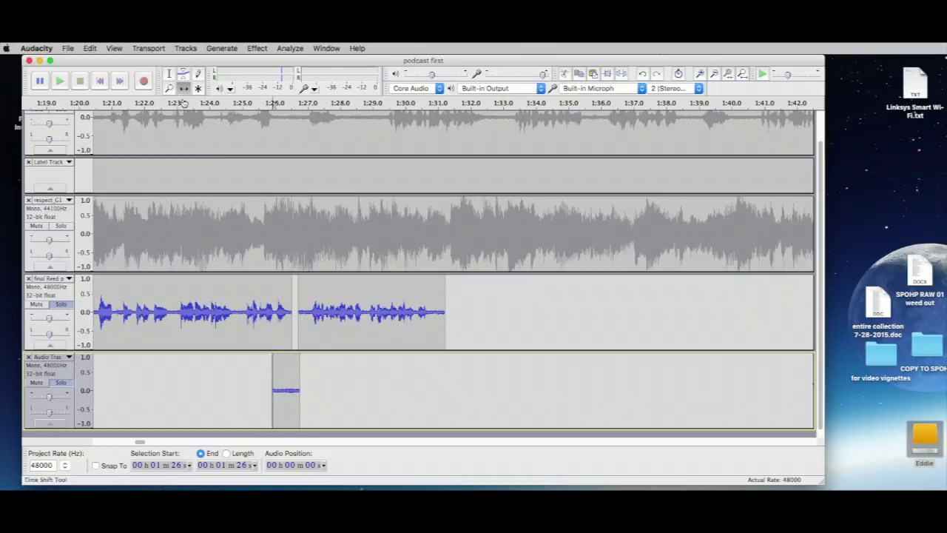
{"action": "left_click_drag", "start_coordinate": [285, 390], "coordinate": [291, 389]}
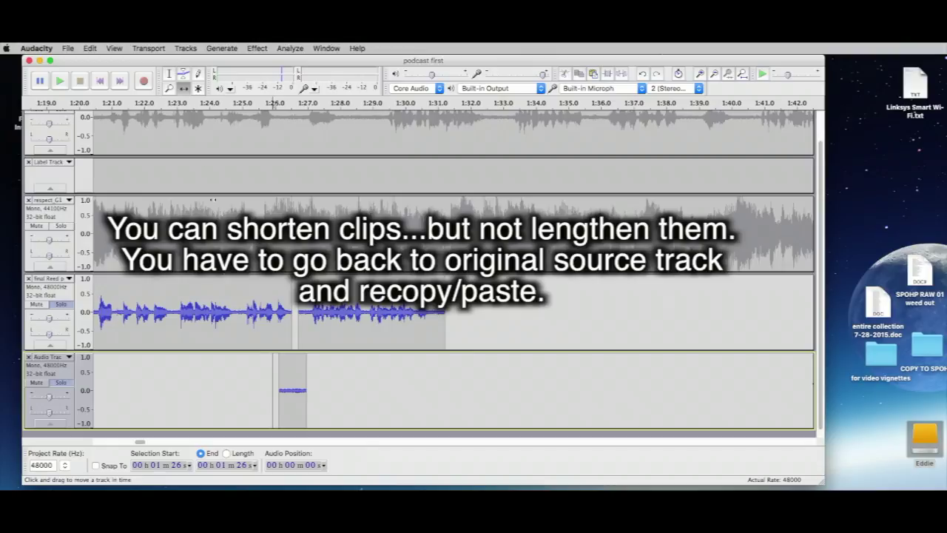
{"action": "left_click", "coordinate": [168, 74]}
{"action": "left_click", "coordinate": [267, 368]}
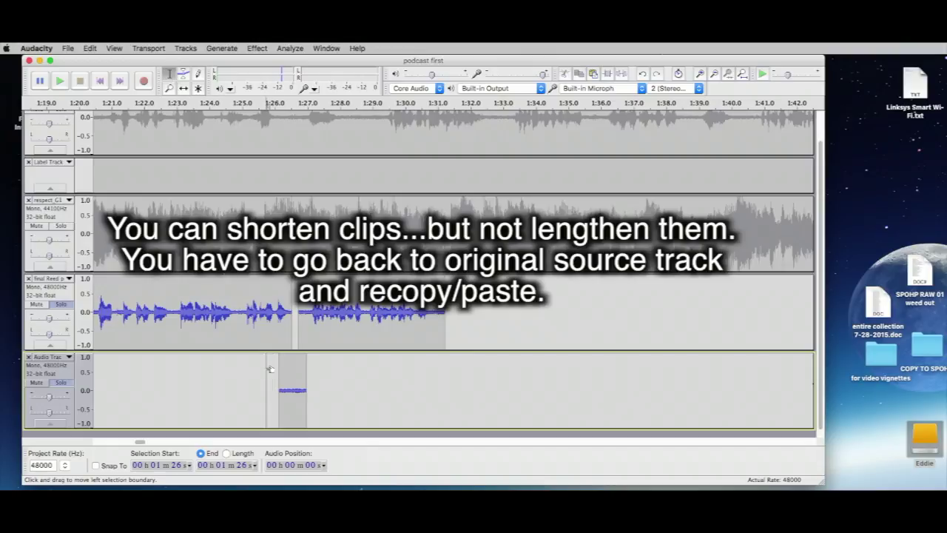
{"action": "key", "text": "space"}
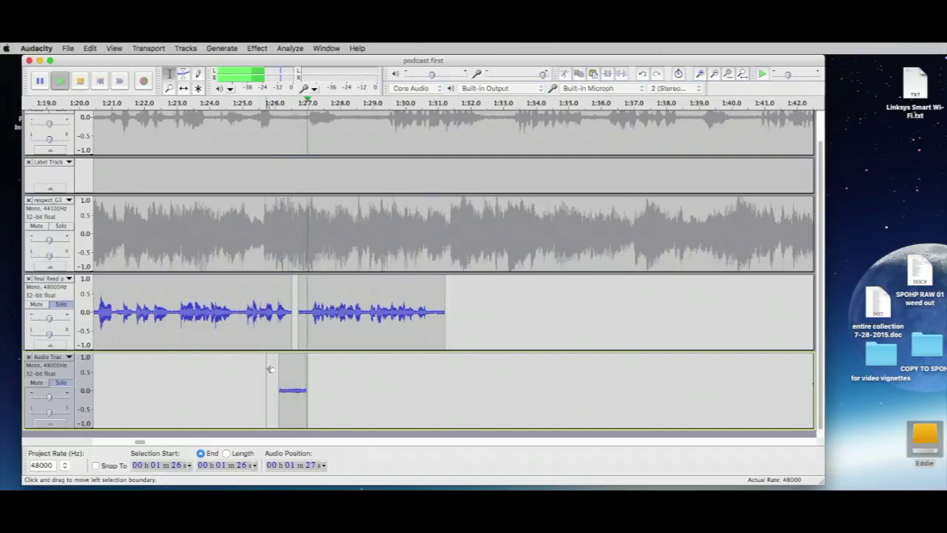
{"action": "key", "text": "space"}
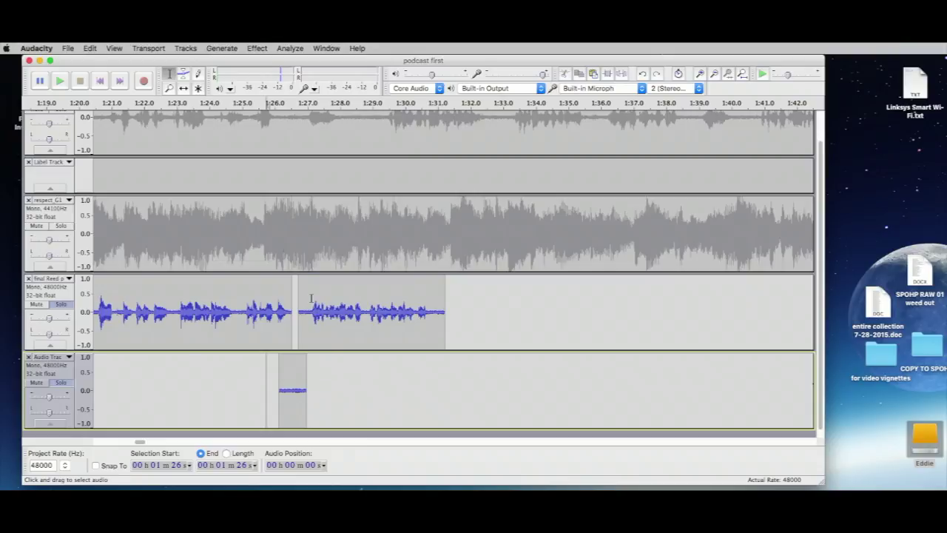
Nudge the second narration clip later and the first one earlier, then play the result
{"action": "left_click", "coordinate": [183, 88]}
{"action": "left_click_drag", "start_coordinate": [325, 315], "coordinate": [334, 315]}
{"action": "left_click_drag", "start_coordinate": [271, 330], "coordinate": [261, 330]}
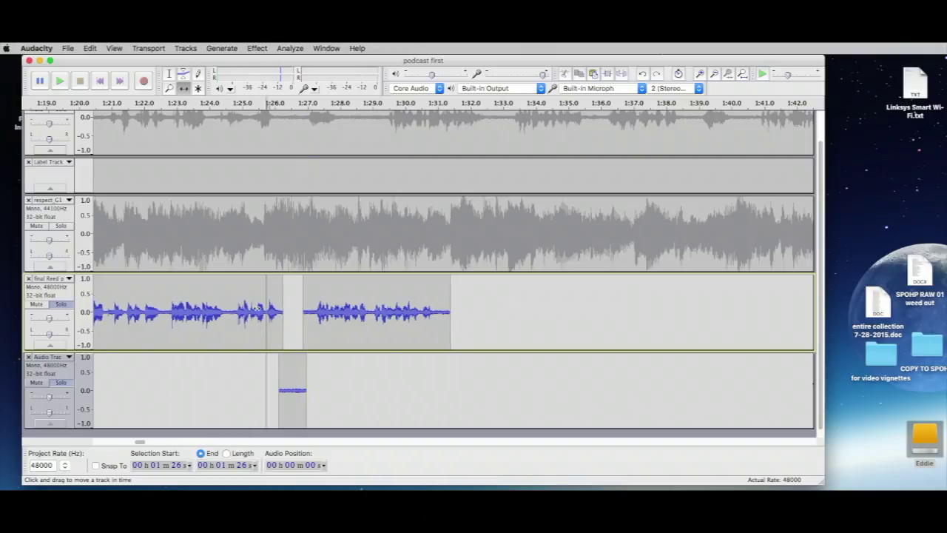
{"action": "left_click", "coordinate": [257, 389]}
{"action": "key", "text": "space"}
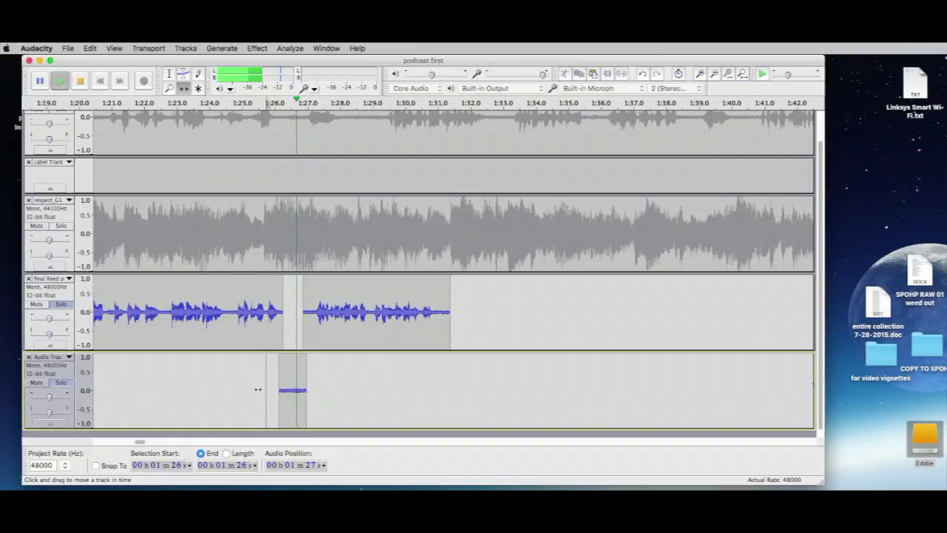
{"action": "key", "text": "space"}
Slide the snippet later to about 1:29 and play its new placement
{"action": "left_click_drag", "start_coordinate": [296, 374], "coordinate": [320, 373]}
{"action": "key", "text": "space"}
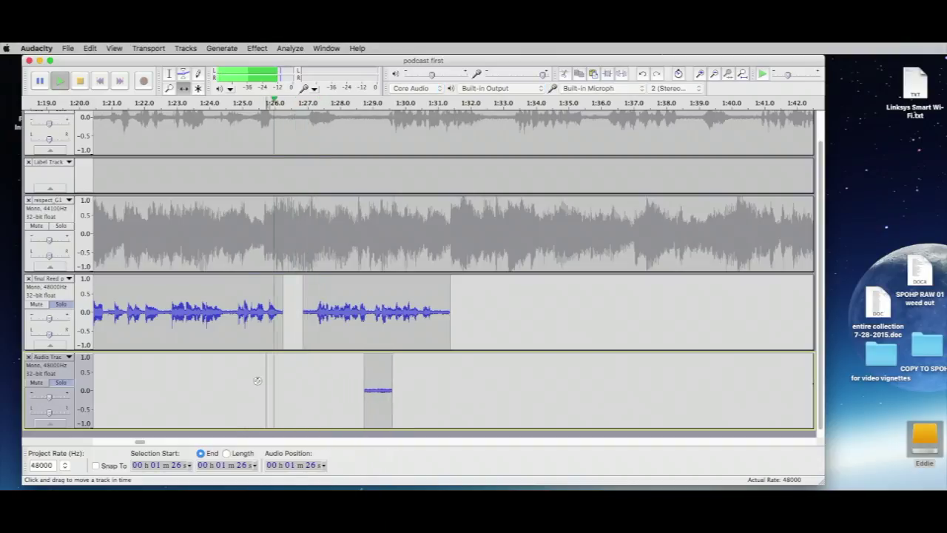
{"action": "key", "text": "space"}
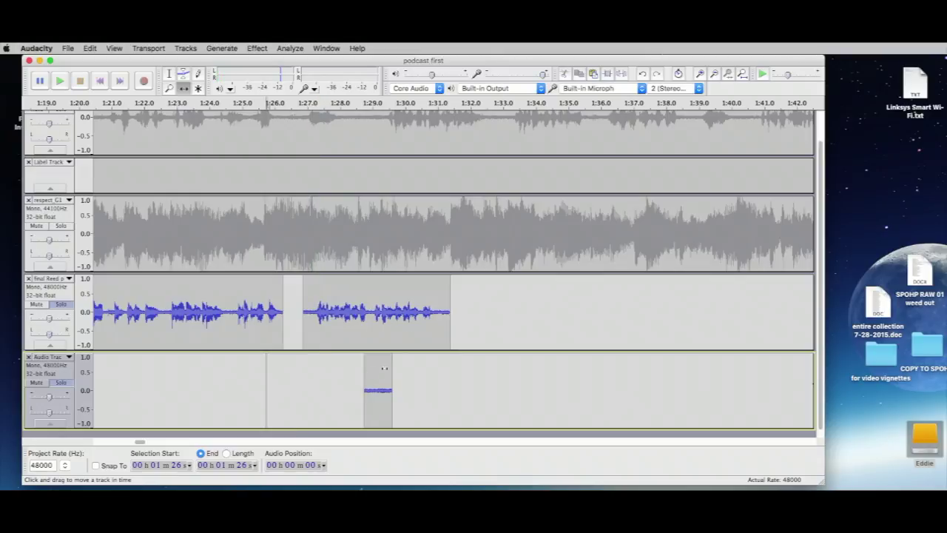
{"action": "scroll", "coordinate": [328, 378], "scroll_direction": "up", "scroll_amount": 2}
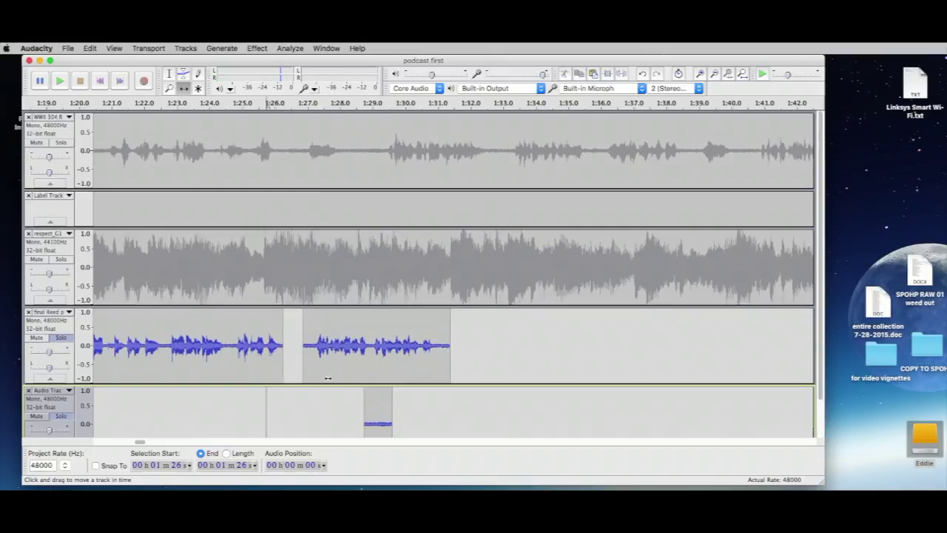
{"action": "scroll", "coordinate": [335, 378], "scroll_direction": "down", "scroll_amount": 2}
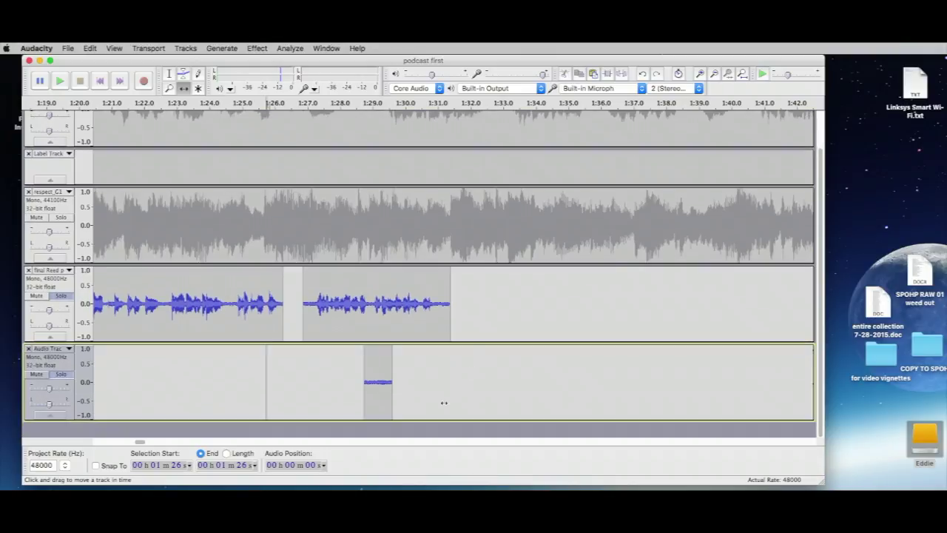
Scroll the timeline back so about 1:01 to 1:25, with the music clip, is visible
{"action": "mouse_move", "coordinate": [139, 443]}
{"action": "left_mouse_down"}
{"action": "mouse_move", "coordinate": [120, 442]}
{"action": "mouse_move", "coordinate": [133, 443]}
{"action": "left_mouse_up"}
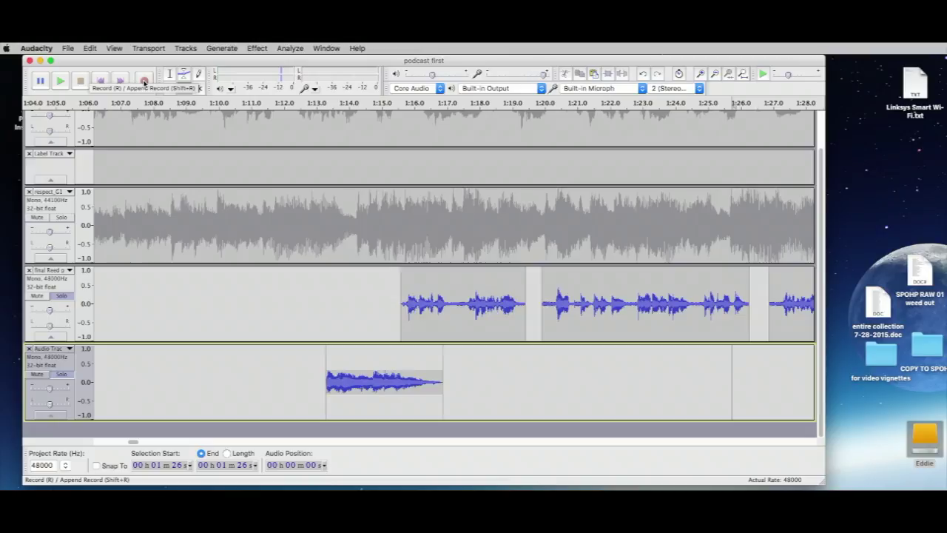
{"action": "scroll", "coordinate": [148, 350], "scroll_direction": "up", "scroll_amount": 2}
{"action": "scroll", "coordinate": [148, 353], "scroll_direction": "down", "scroll_amount": 2}
{"action": "mouse_move", "coordinate": [131, 442]}
{"action": "left_mouse_down"}
{"action": "mouse_move", "coordinate": [106, 443]}
{"action": "mouse_move", "coordinate": [131, 441]}
{"action": "left_mouse_up"}
Record new narration into a stereo track from about 1:10 to 1:17
{"action": "key", "text": "F1"}
{"action": "left_click", "coordinate": [295, 381]}
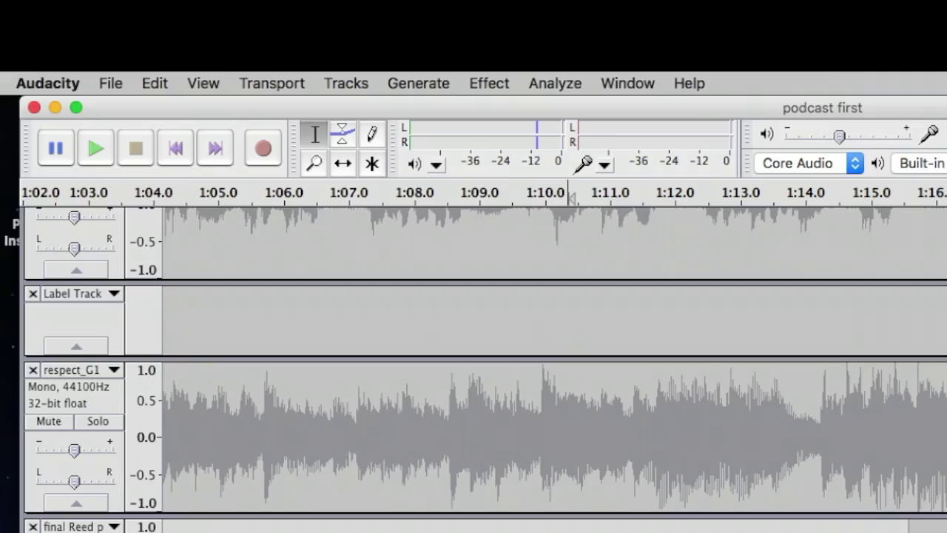
{"action": "left_click", "coordinate": [263, 150]}
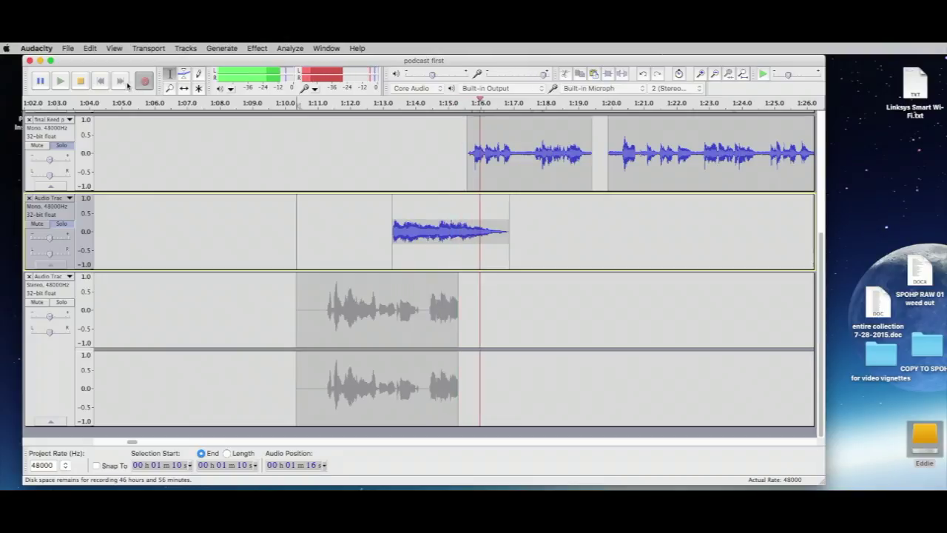
{"action": "left_click", "coordinate": [81, 83]}
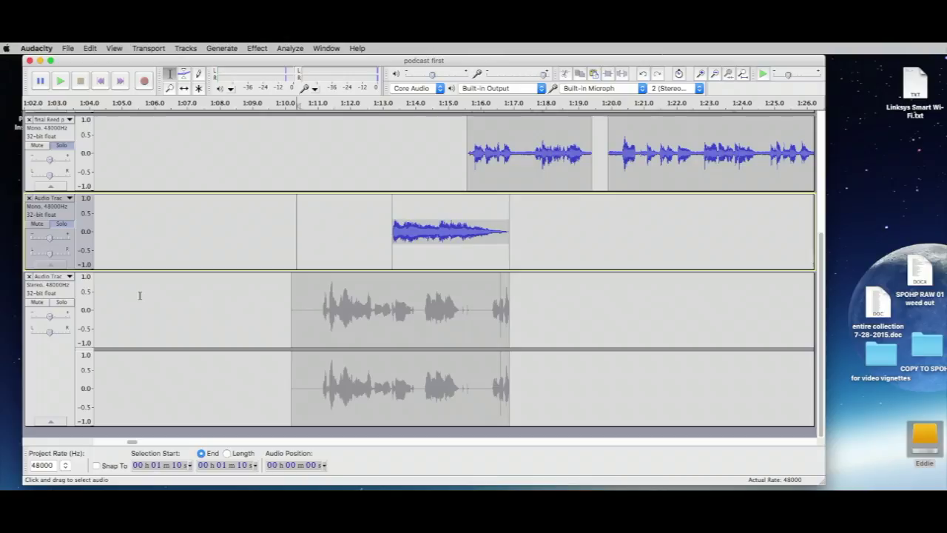
{"action": "scroll", "coordinate": [139, 296], "scroll_direction": "up", "scroll_amount": 5}
{"action": "scroll", "coordinate": [139, 295], "scroll_direction": "down", "scroll_amount": 5}
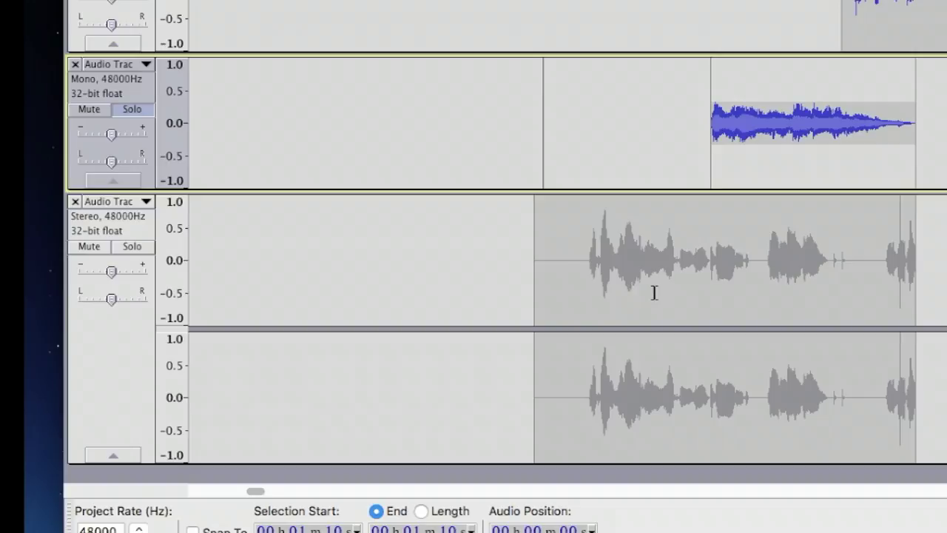
Split the stereo narration recording into mono tracks and delete the duplicate grey track
{"action": "left_click", "coordinate": [146, 201]}
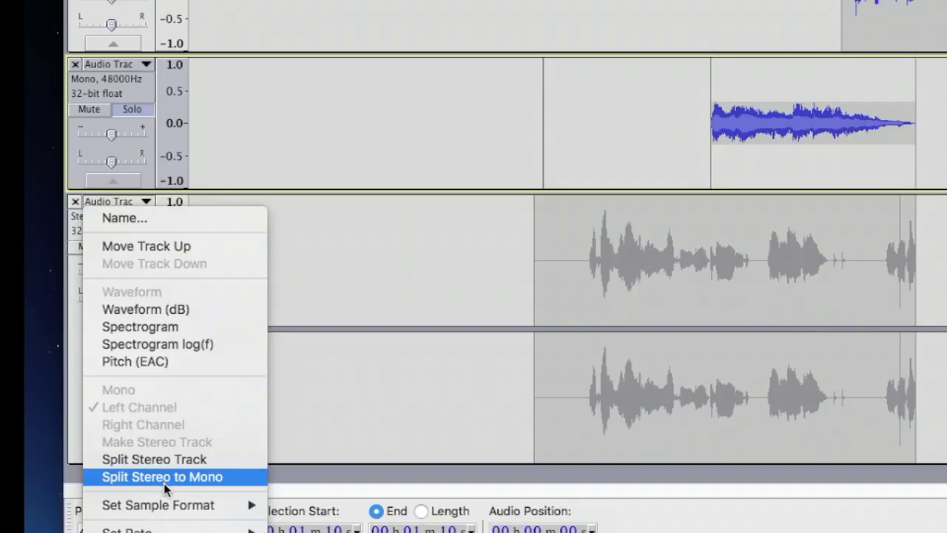
{"action": "left_click", "coordinate": [229, 477]}
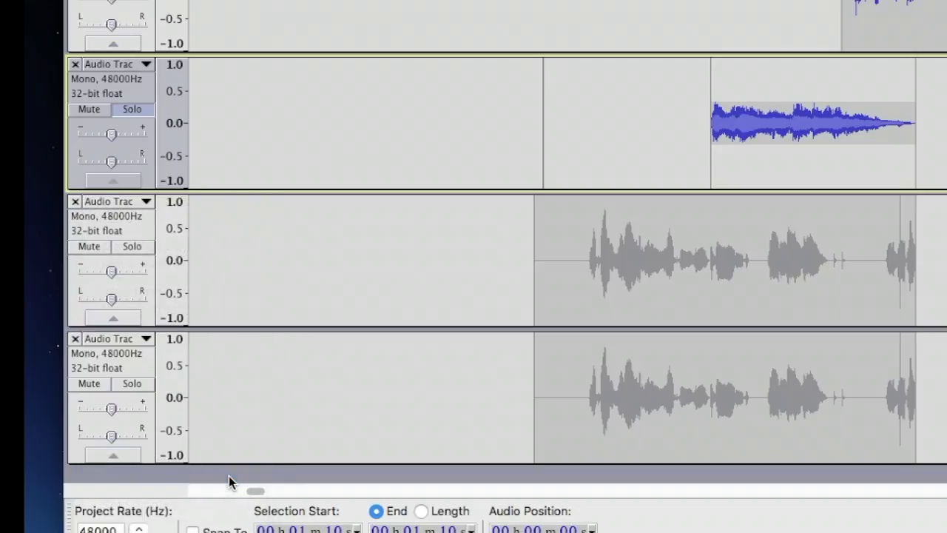
{"action": "left_click", "coordinate": [74, 201]}
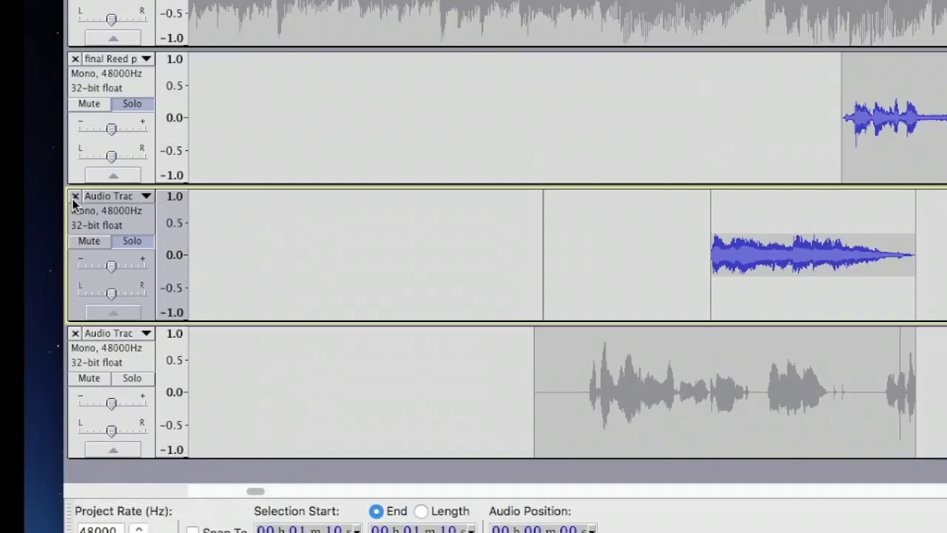
Slide the bottom voice clip slightly later under the interview, play to check, and nudge the second track's first clip
{"action": "left_click", "coordinate": [532, 422]}
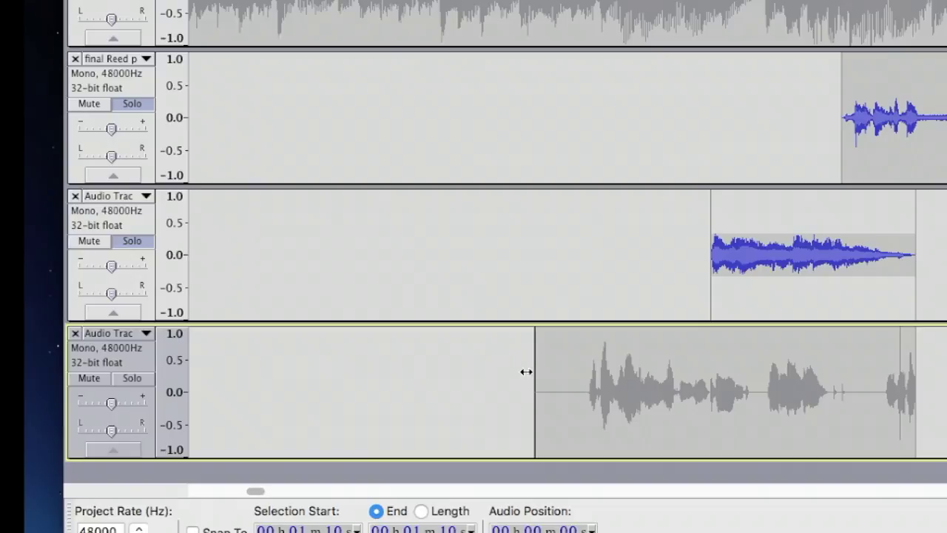
{"action": "left_click_drag", "start_coordinate": [608, 394], "coordinate": [414, 383]}
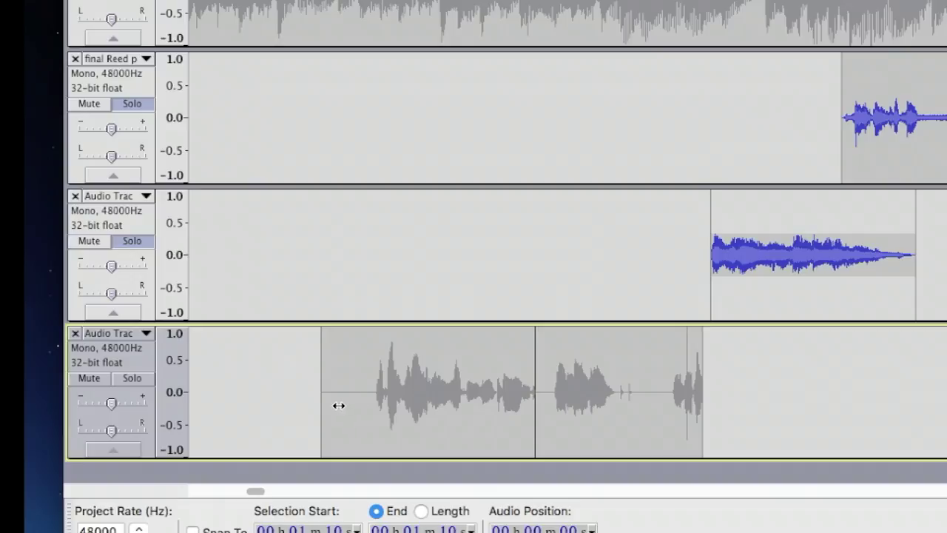
{"action": "left_click", "coordinate": [145, 377]}
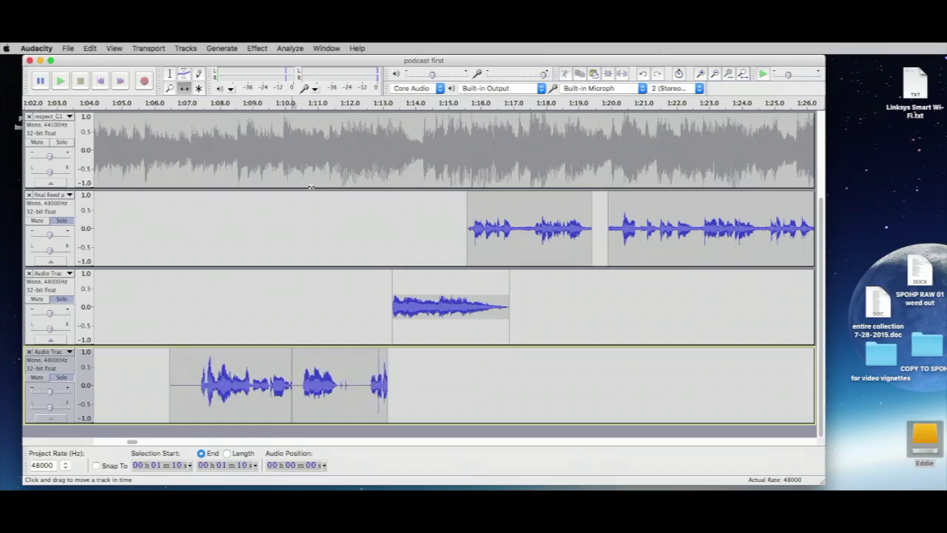
{"action": "key", "text": "space"}
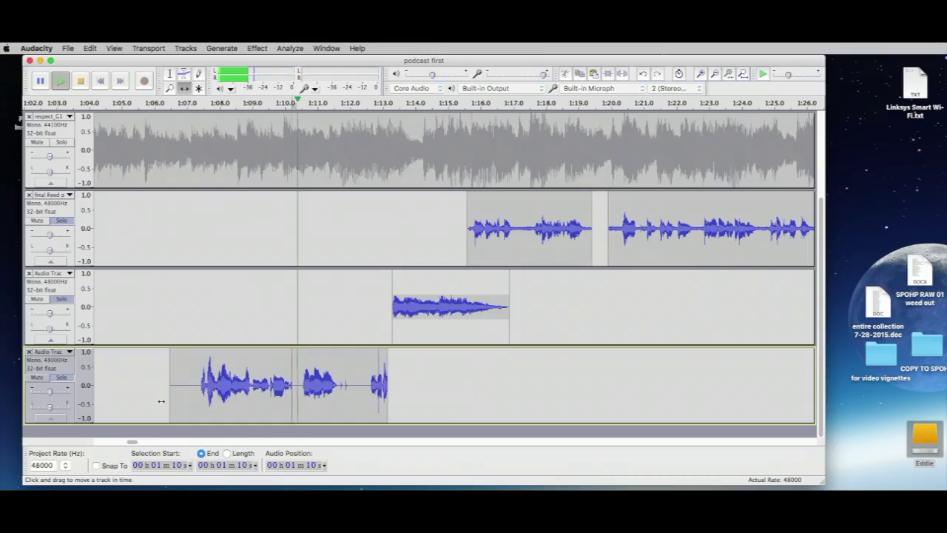
{"action": "key", "text": "space"}
{"action": "key", "text": "space"}
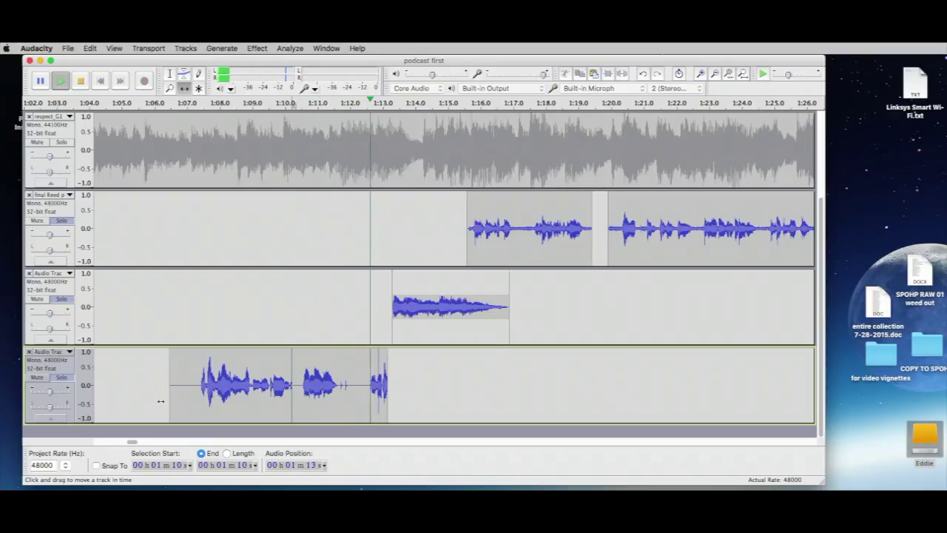
{"action": "key", "text": "space"}
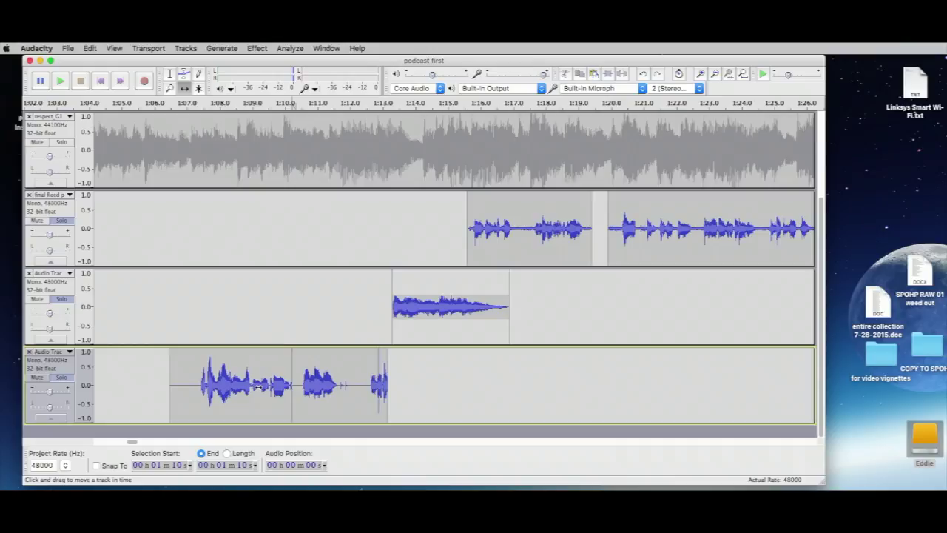
{"action": "left_click_drag", "start_coordinate": [239, 384], "coordinate": [348, 384]}
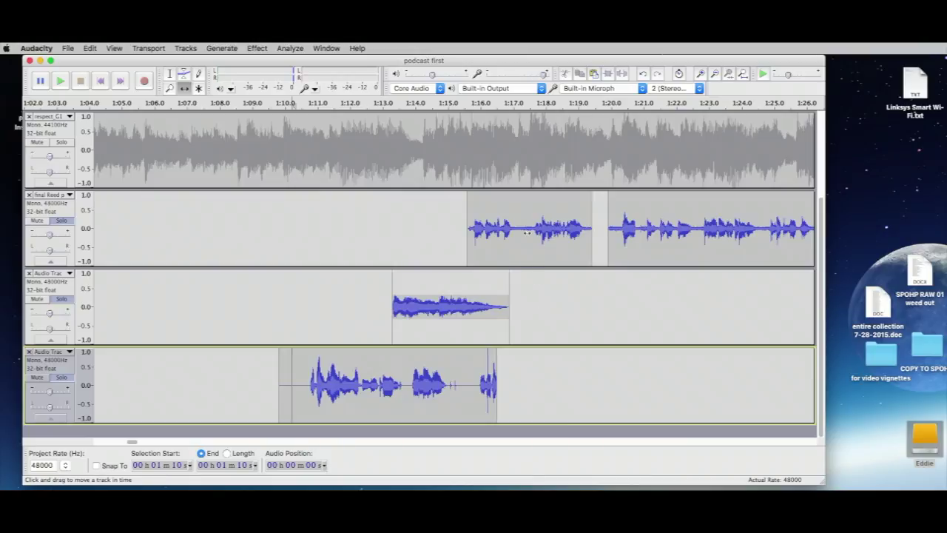
{"action": "mouse_move", "coordinate": [526, 232]}
{"action": "left_mouse_down"}
{"action": "mouse_move", "coordinate": [565, 329]}
{"action": "mouse_move", "coordinate": [621, 332]}
{"action": "mouse_move", "coordinate": [595, 337]}
{"action": "mouse_move", "coordinate": [528, 238]}
{"action": "left_mouse_up"}
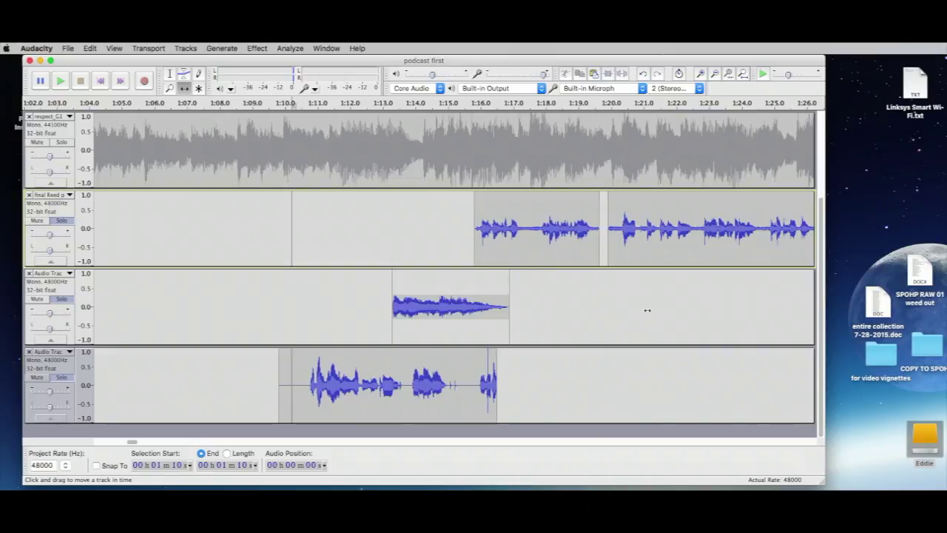
Rename the third track, which holds the faded music clip, to "music and SE"
{"action": "left_click", "coordinate": [69, 274]}
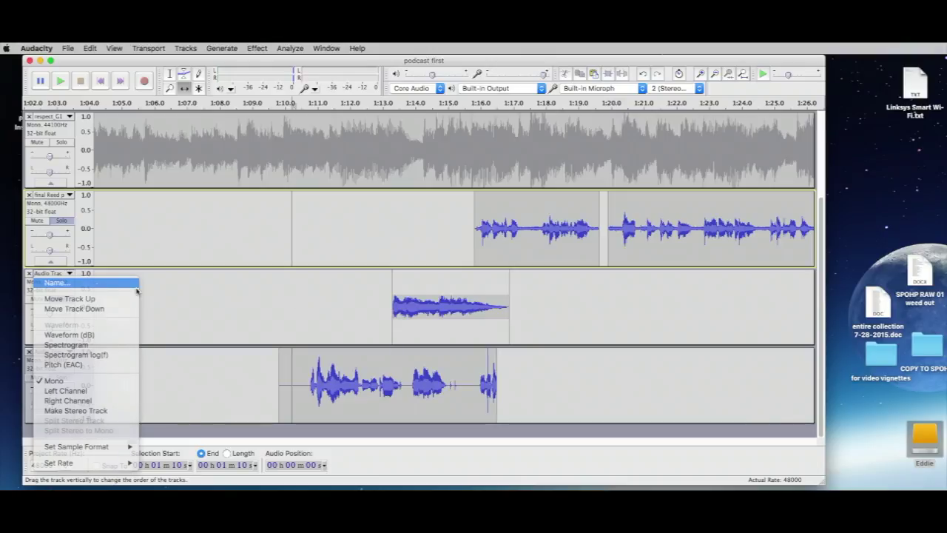
{"action": "left_click", "coordinate": [67, 281]}
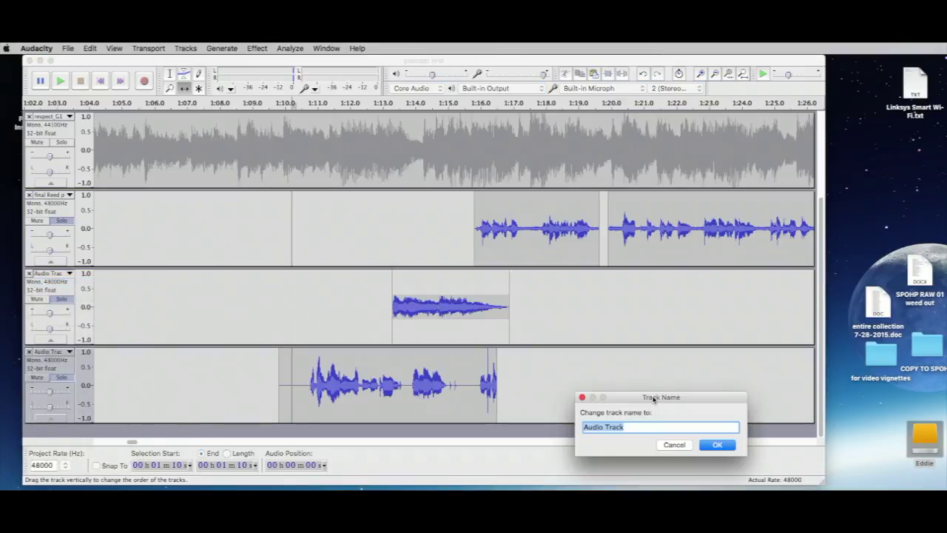
{"action": "type", "text": "music and SE trac"}
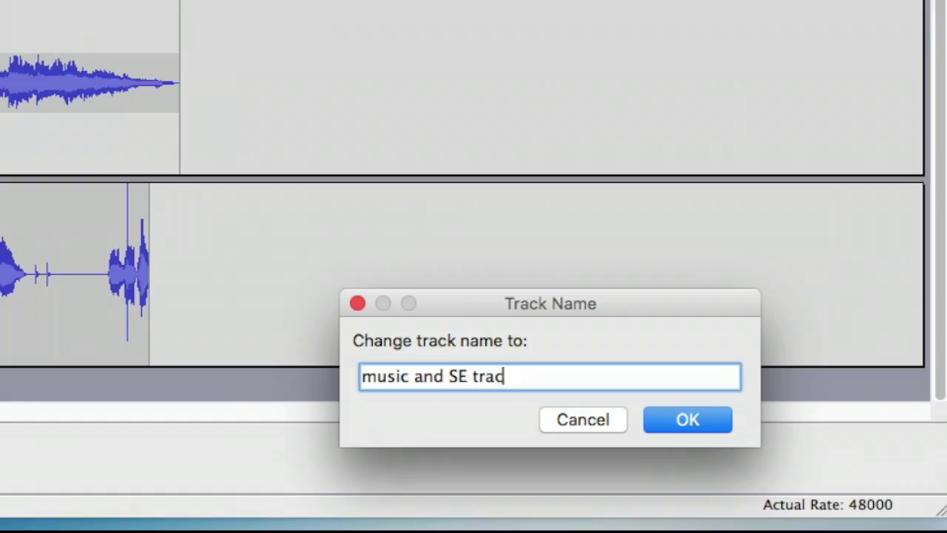
{"action": "key", "text": "BackSpace"}
{"action": "key", "text": "BackSpace"}
{"action": "key", "text": "BackSpace"}
{"action": "key", "text": "BackSpace"}
{"action": "key", "text": "BackSpace"}
{"action": "left_click", "coordinate": [699, 423]}
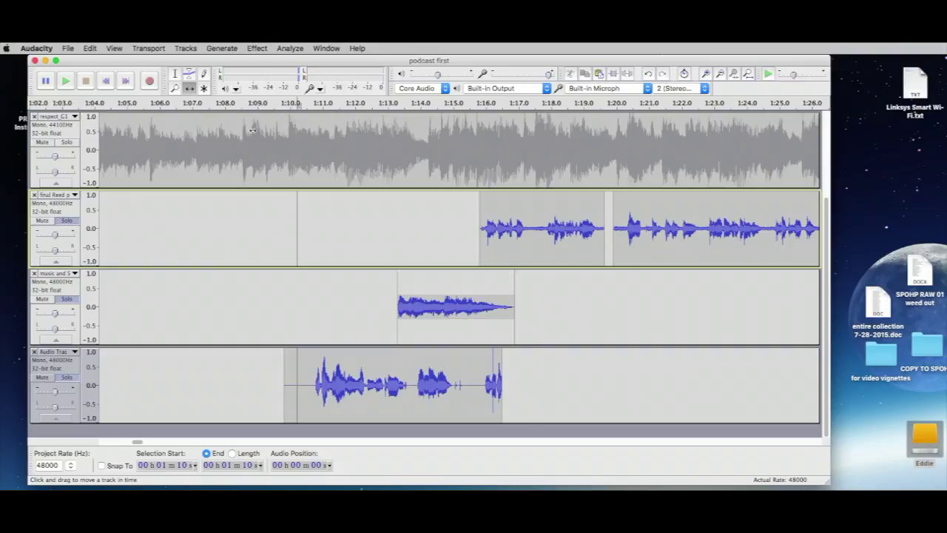
Add envelope points on the bottom narration clip and lower the middle points into a volume dip
{"action": "left_click", "coordinate": [189, 74]}
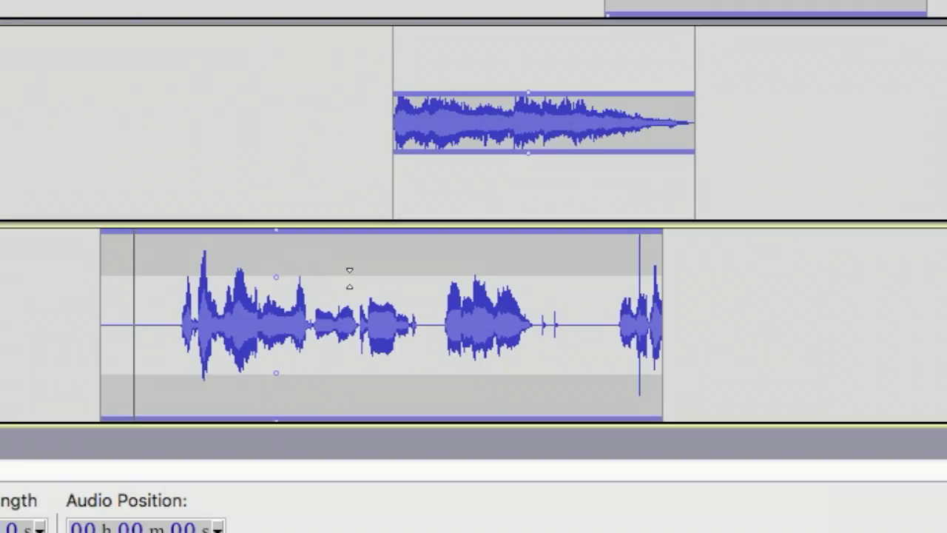
{"action": "left_click", "coordinate": [380, 365]}
{"action": "left_click", "coordinate": [450, 277]}
{"action": "left_click", "coordinate": [568, 277]}
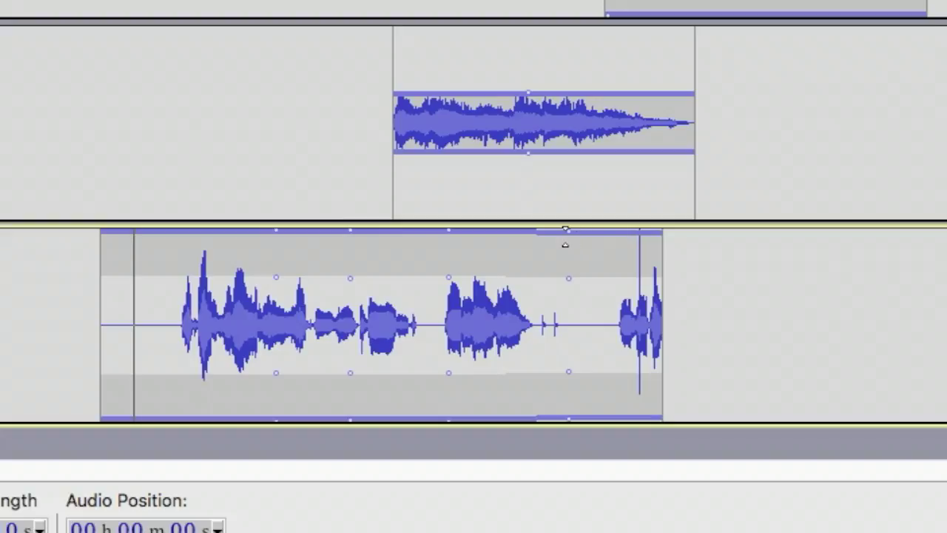
{"action": "left_click", "coordinate": [566, 221]}
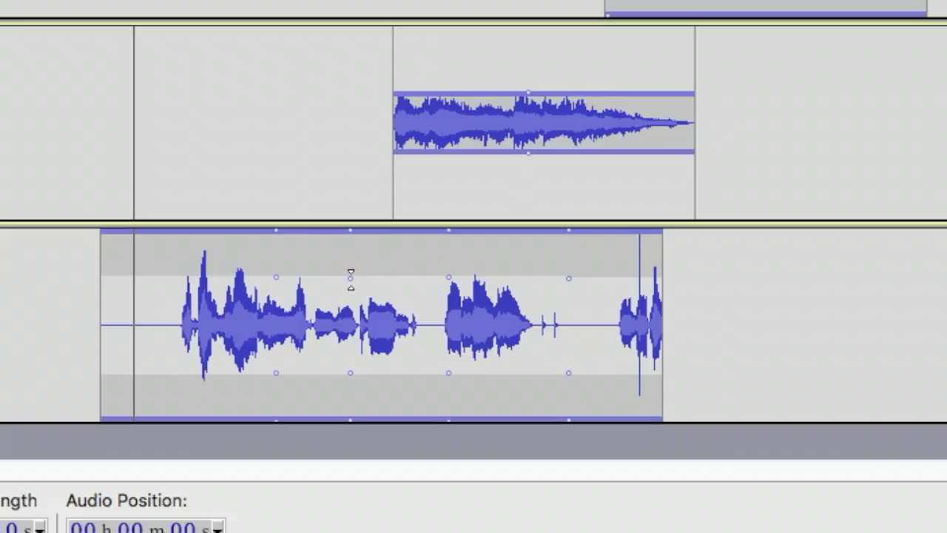
{"action": "left_click_drag", "start_coordinate": [350, 229], "coordinate": [348, 253]}
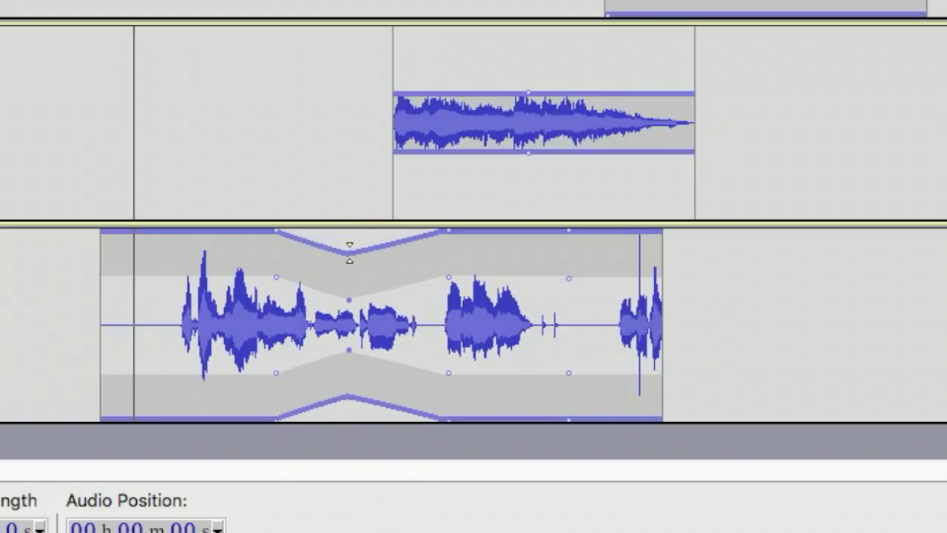
{"action": "left_click_drag", "start_coordinate": [449, 231], "coordinate": [449, 260]}
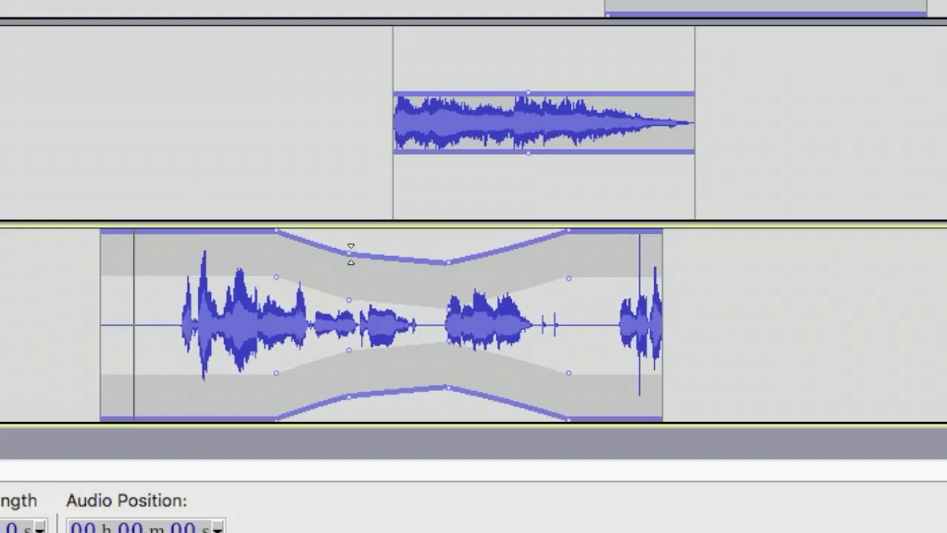
{"action": "left_click_drag", "start_coordinate": [349, 253], "coordinate": [351, 261]}
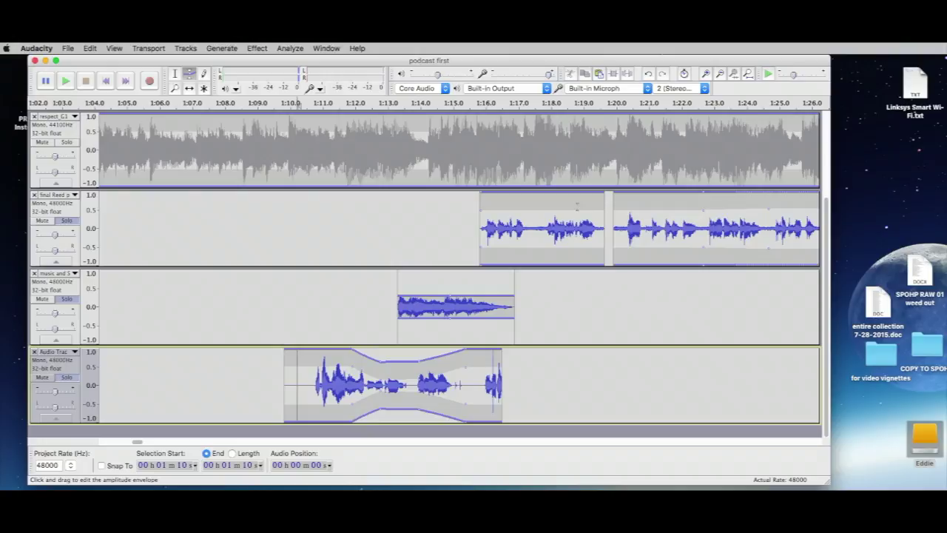
Slide the second track's two clips earlier so they sit back to back around 1:10–1:20
{"action": "left_click", "coordinate": [190, 88]}
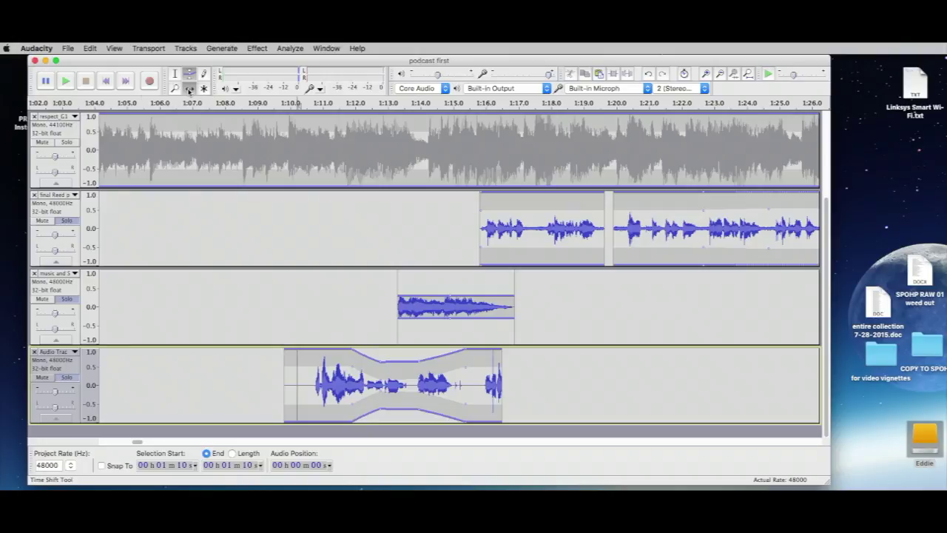
{"action": "left_click_drag", "start_coordinate": [519, 227], "coordinate": [384, 216]}
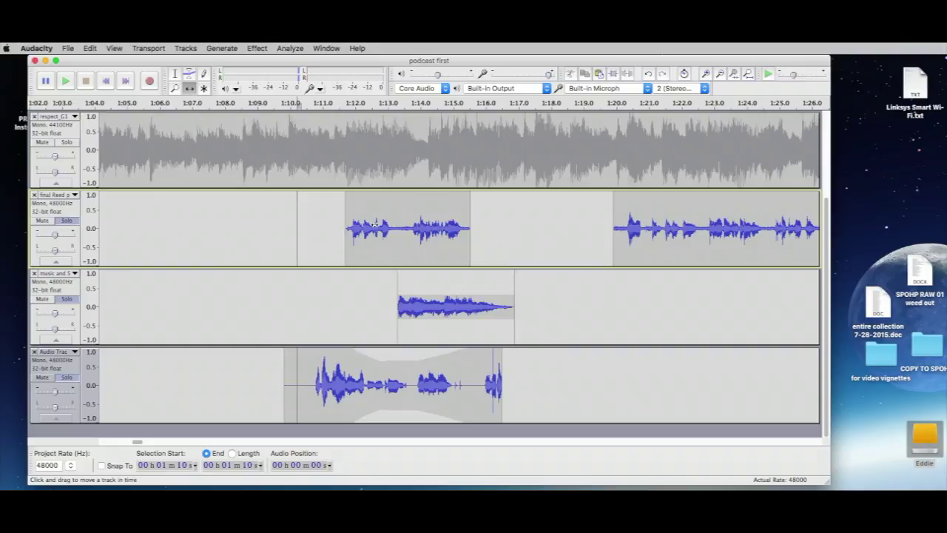
{"action": "left_click_drag", "start_coordinate": [372, 230], "coordinate": [326, 230]}
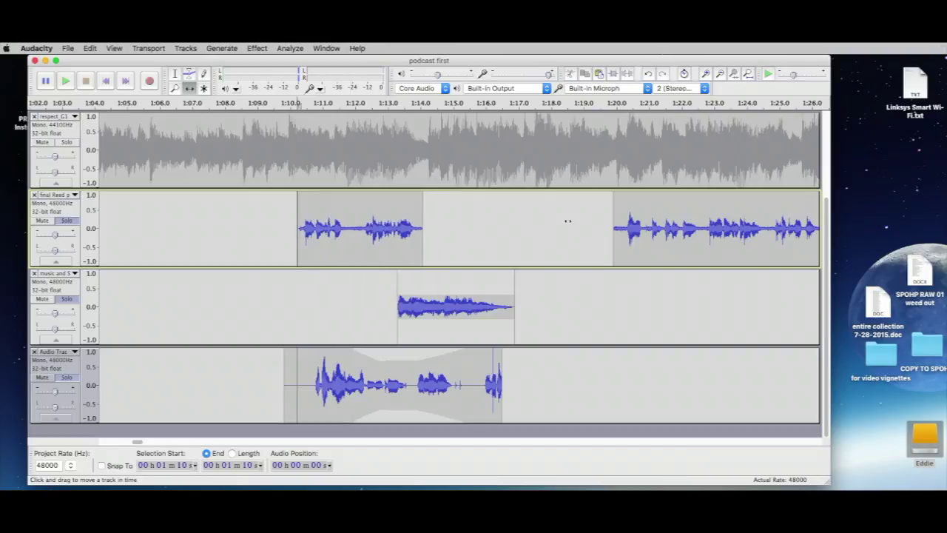
{"action": "left_click_drag", "start_coordinate": [643, 228], "coordinate": [444, 228]}
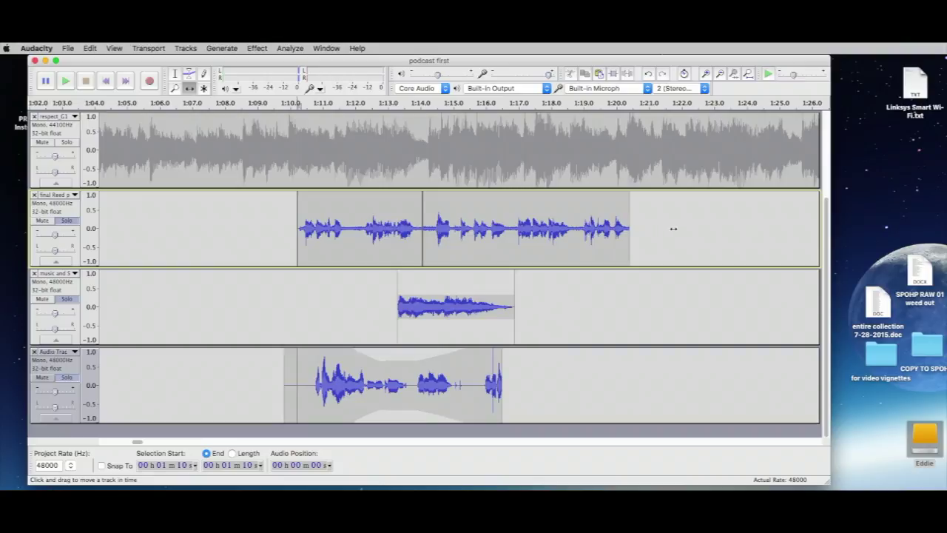